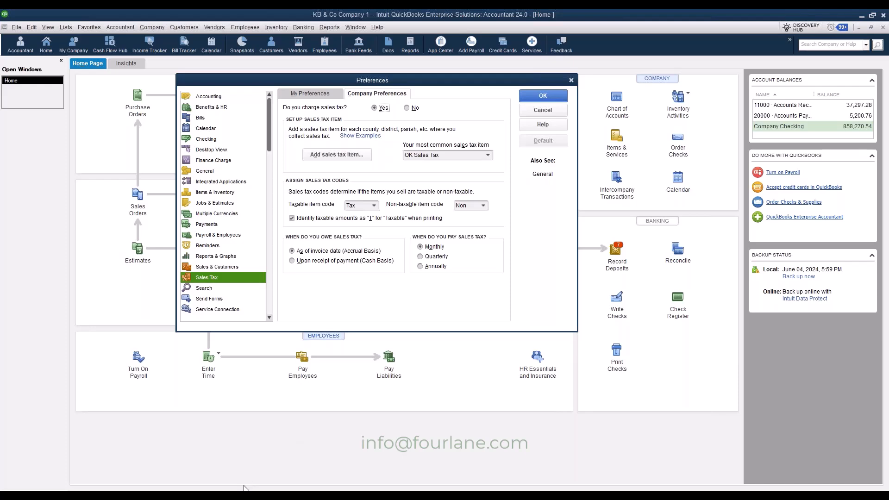
Check the sales tax pop-up slide in PowerPoint, then return to QuickBooks and accept the Sales Tax preferences
click(239, 456)
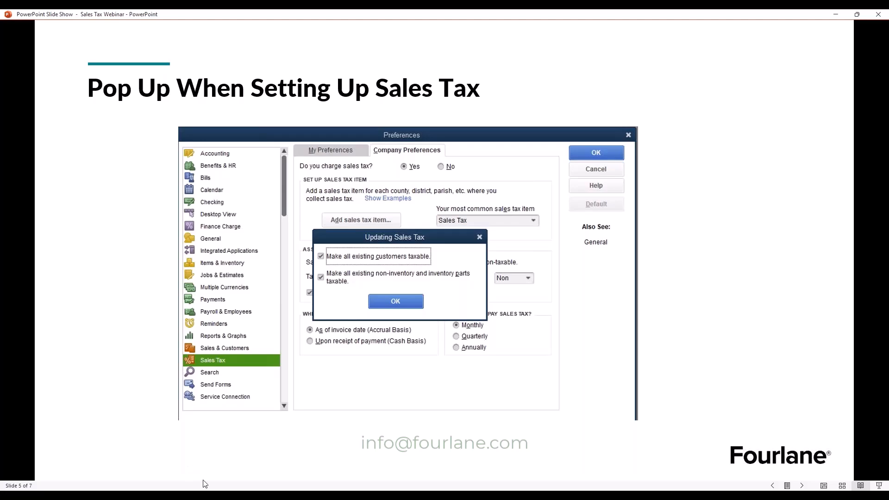
key(alt+Tab)
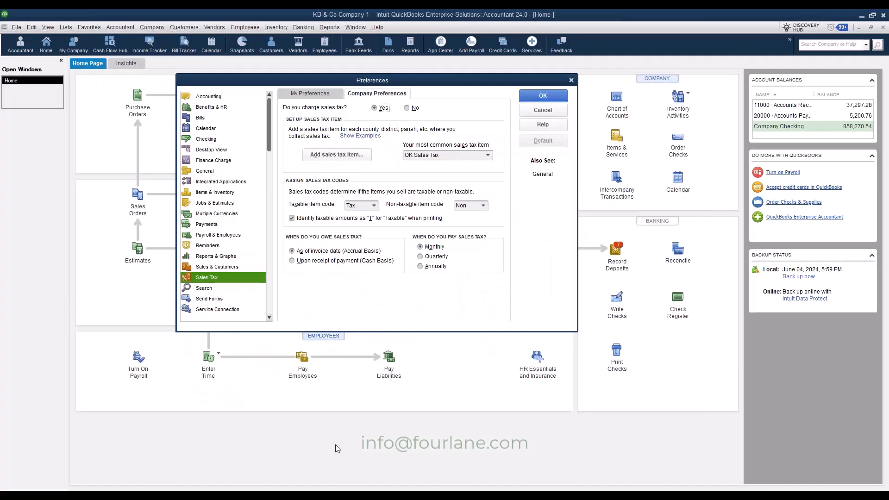
click(531, 95)
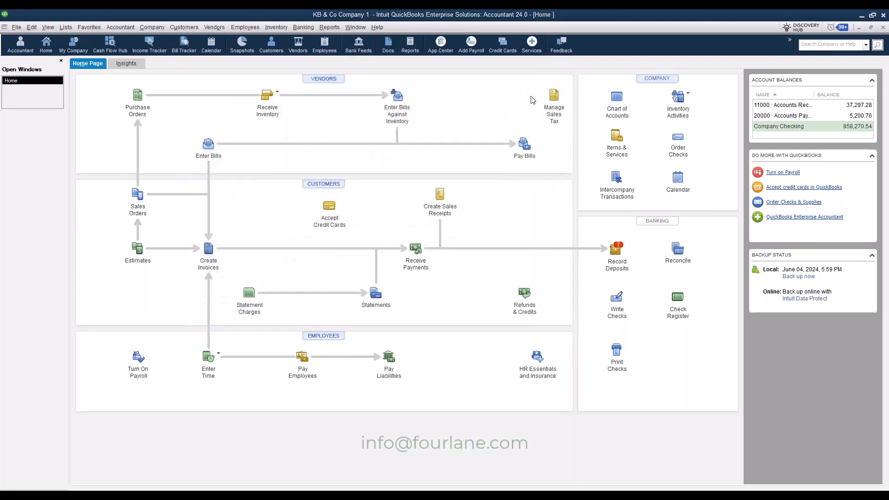
Start a new item from the Item List with the type Sales Tax Item
click(616, 139)
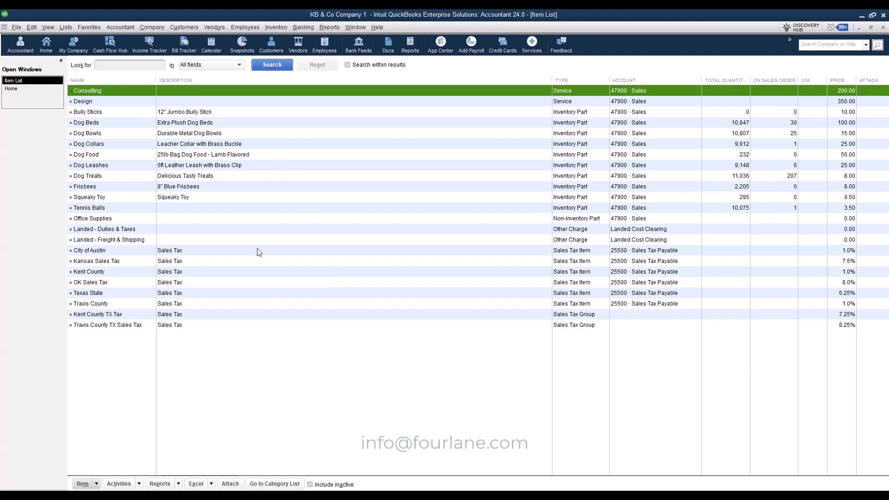
click(94, 485)
click(88, 328)
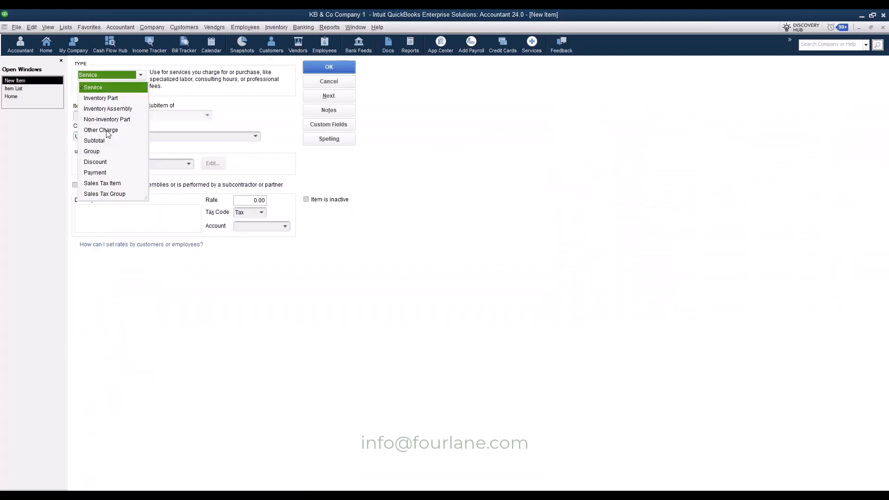
click(109, 184)
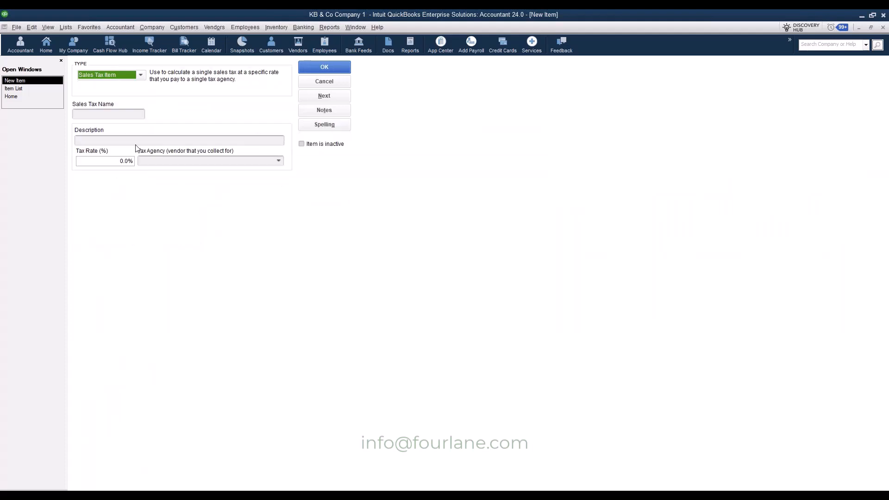
Name the sales tax item AR Sales Tax, with the description Sales Tax and a tax rate of 6.0%
key(Tab)
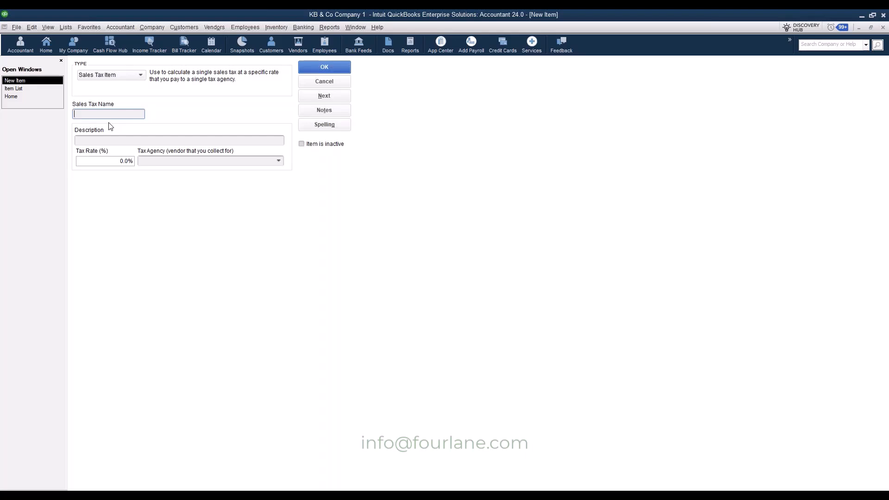
text(AR Sales T)
click(109, 139)
text(Sales Tax)
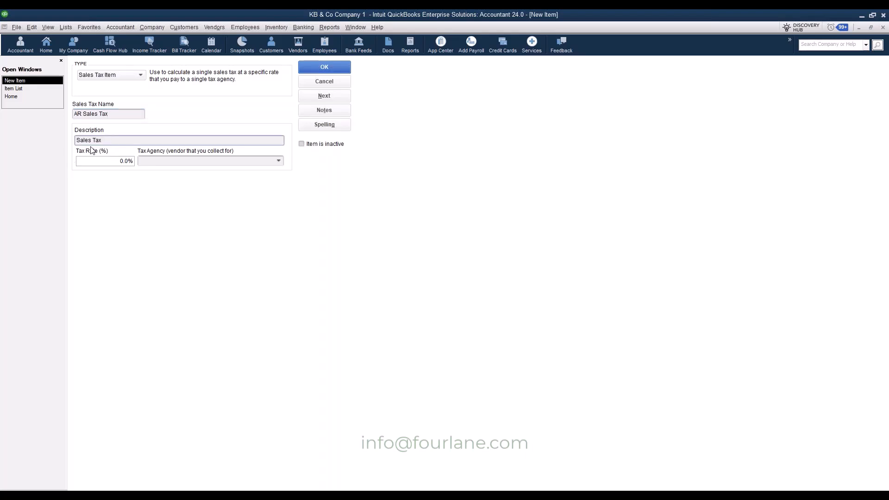
click(106, 161)
text(6.0%)
key(Tab)
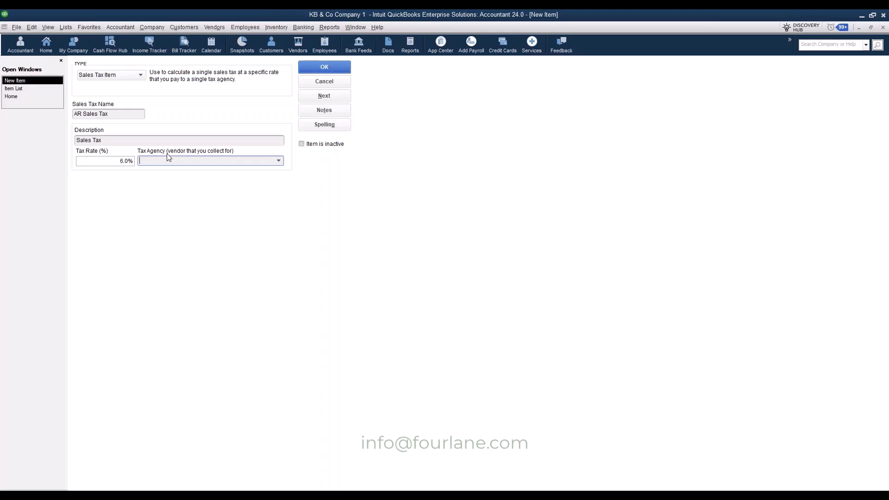
Assign Arkansas Dept of Finance as the tax agency and save the new sales tax item
text(Arkansas Dept of Finance)
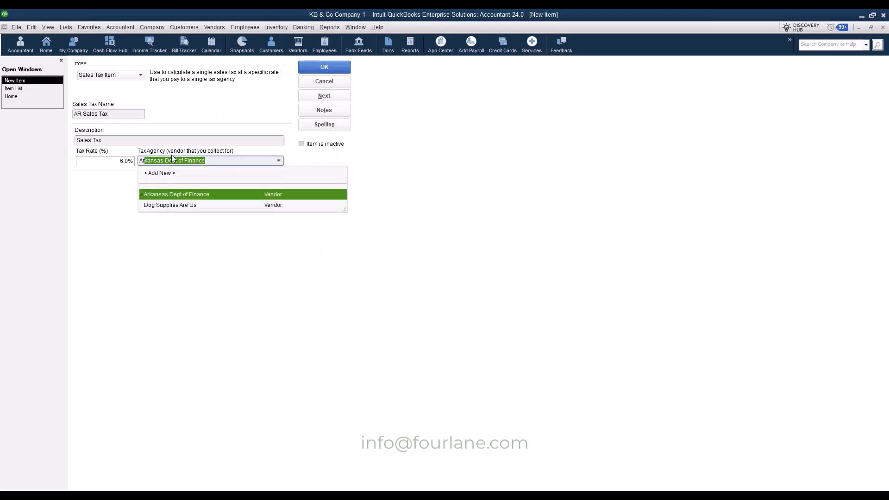
click(182, 193)
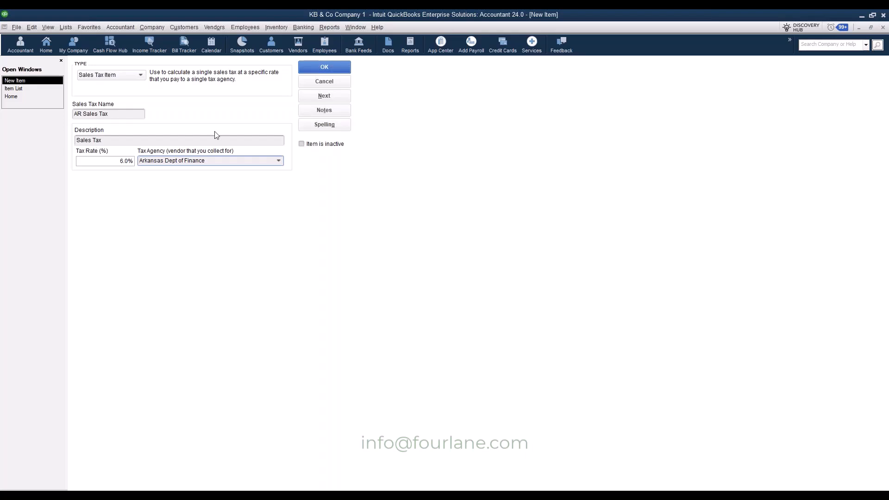
click(304, 63)
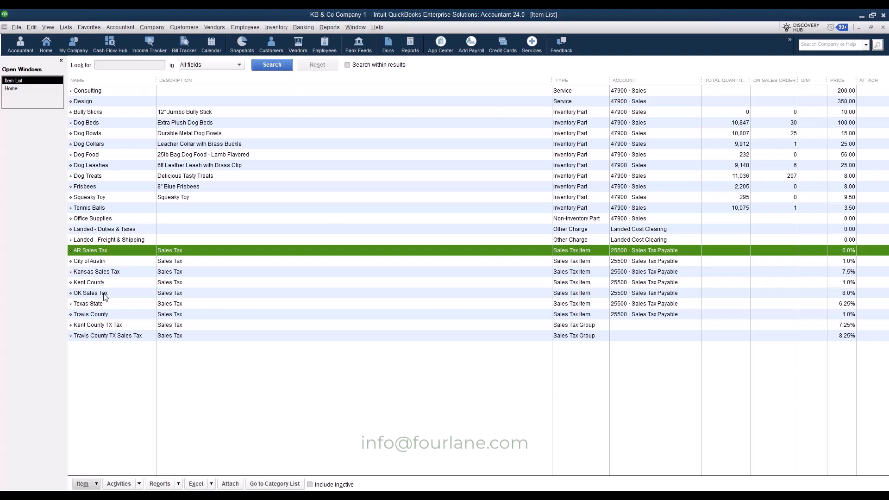
Review the rate and tax agency of the Texas State, Travis County and City of Austin sales tax items
double_click(93, 304)
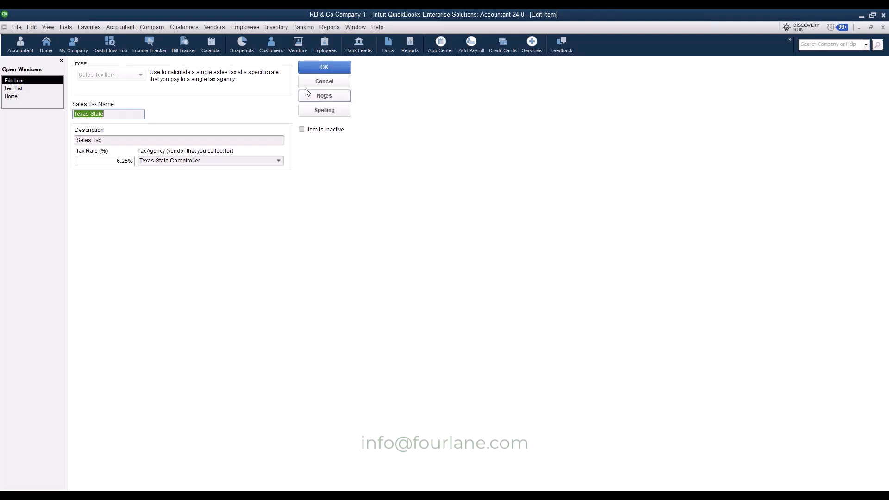
click(323, 70)
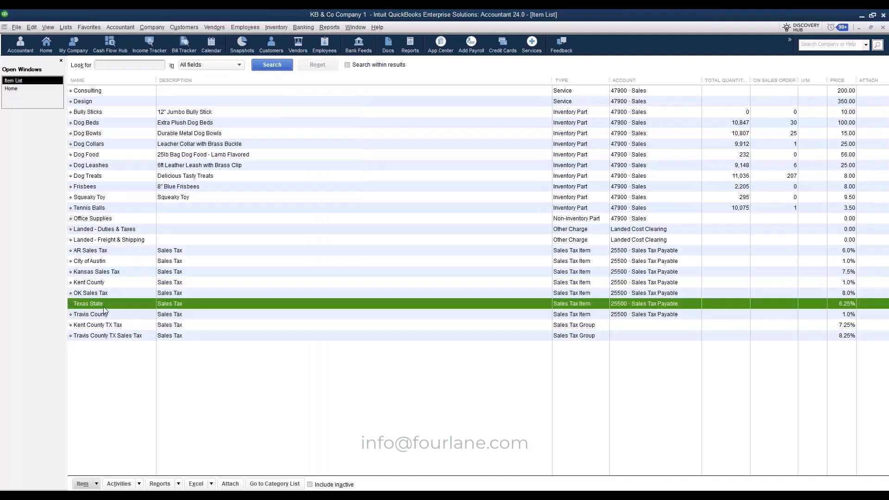
double_click(101, 317)
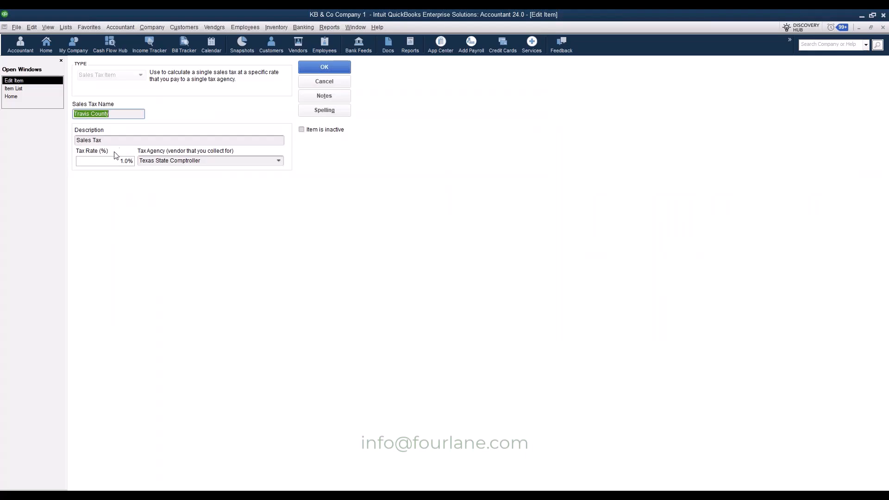
click(332, 67)
double_click(99, 262)
click(301, 69)
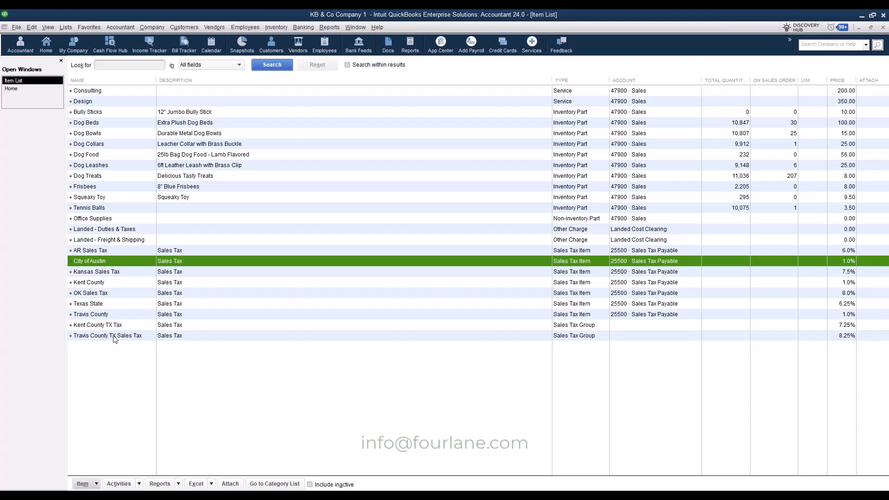
Examine which tax items make up the Travis County TX Sales Tax and Kent County TX Tax groups
double_click(110, 336)
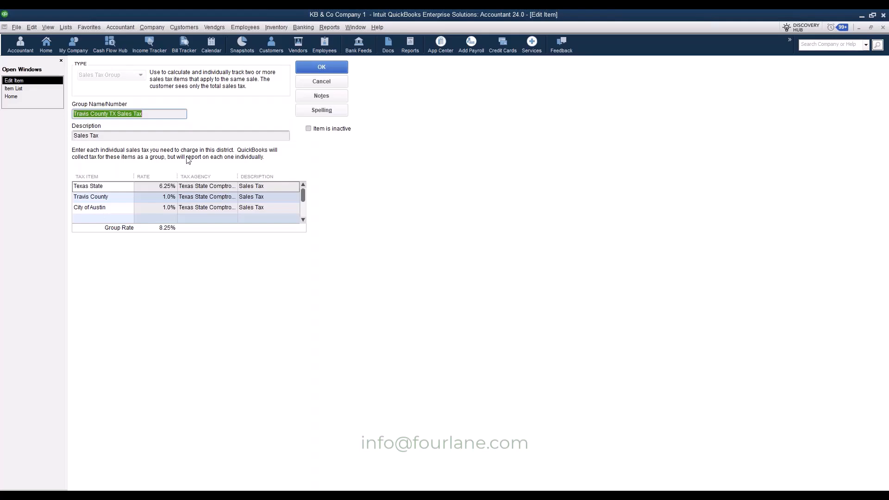
click(304, 65)
double_click(104, 323)
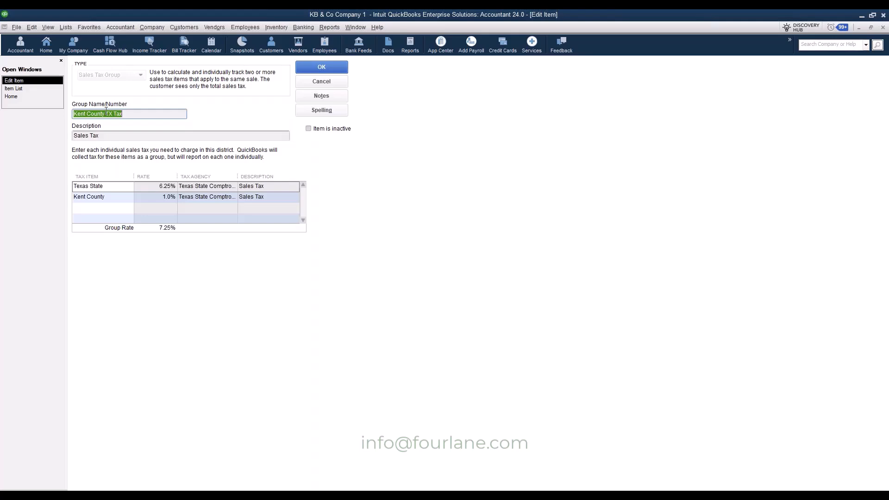
click(299, 71)
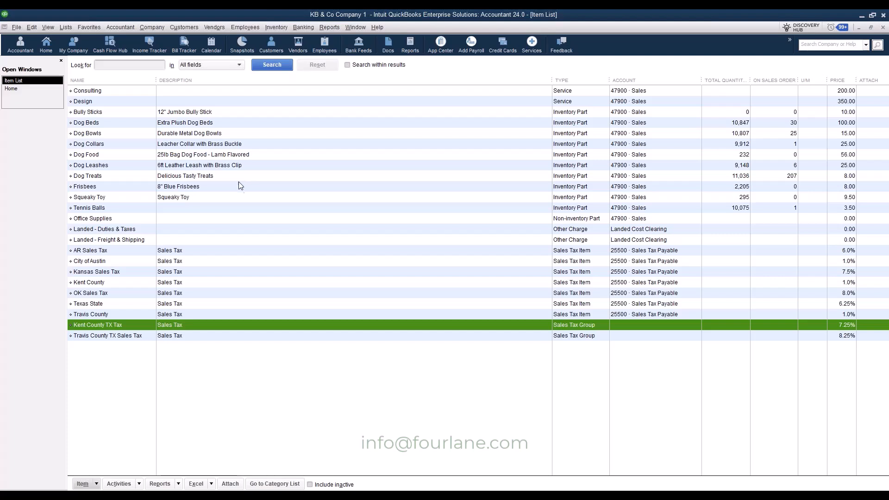
Check the tax codes on the Dog Food and Dog Collars inventory items
double_click(118, 155)
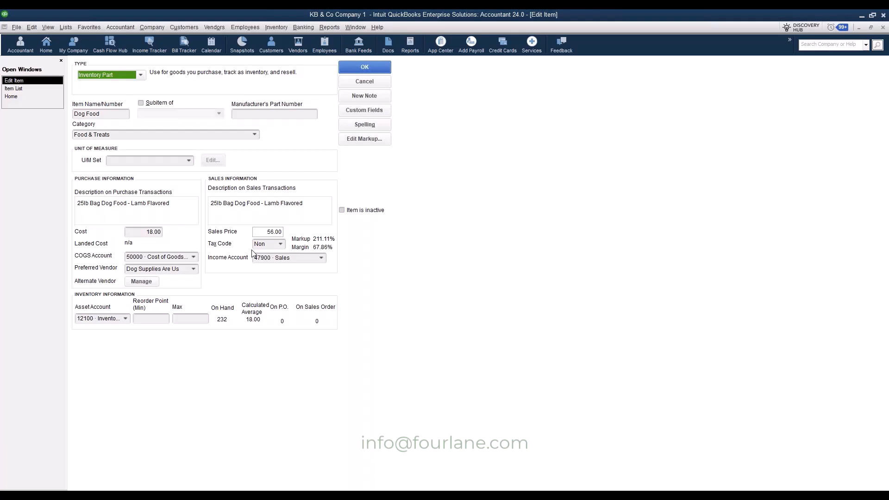
click(364, 68)
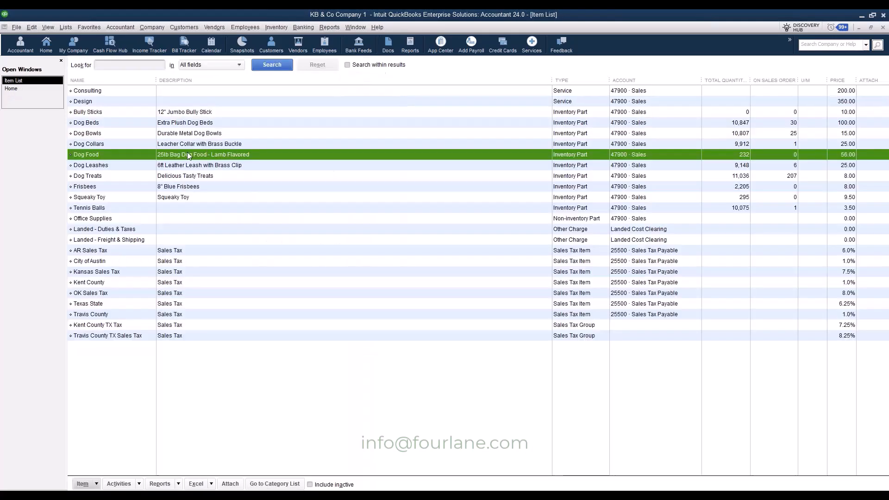
double_click(105, 143)
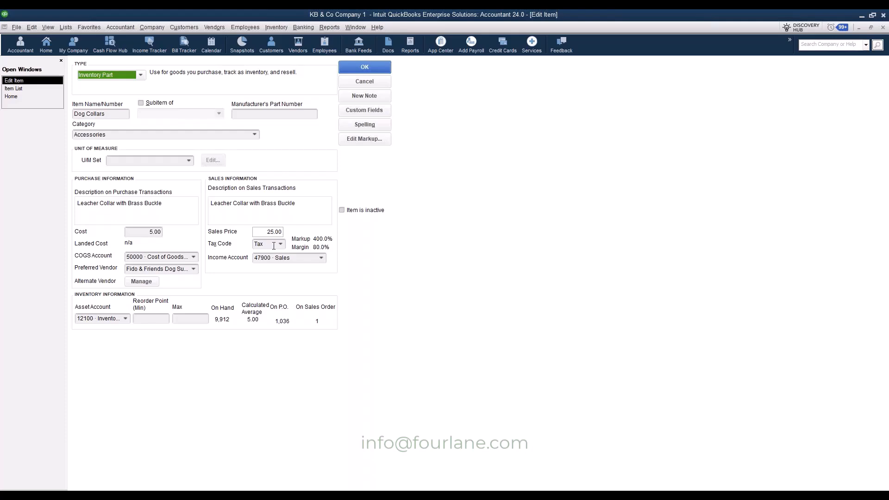
click(364, 82)
Review the first listed customer's sales tax settings in the Customer Center, including the available tax codes
click(184, 27)
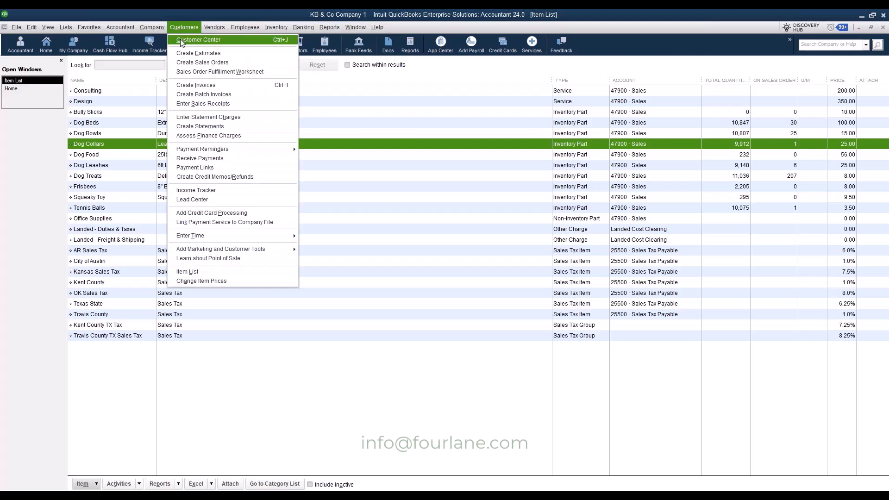
click(181, 41)
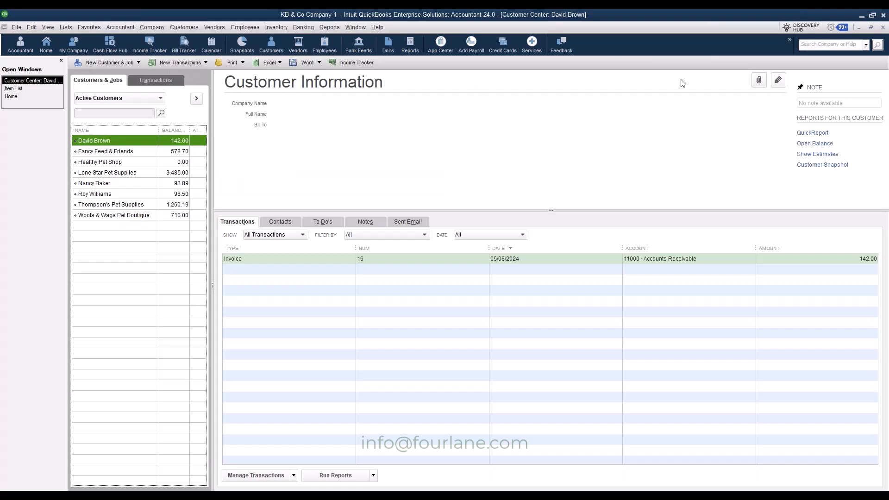
click(778, 80)
click(104, 135)
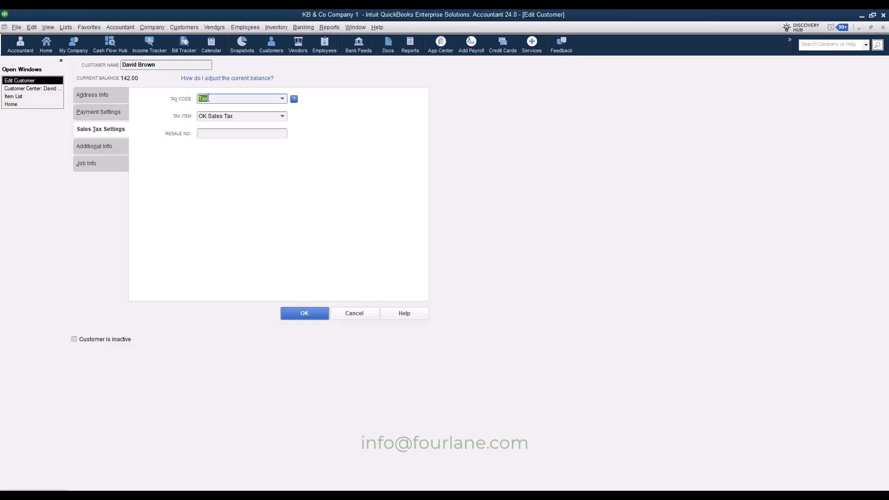
click(282, 99)
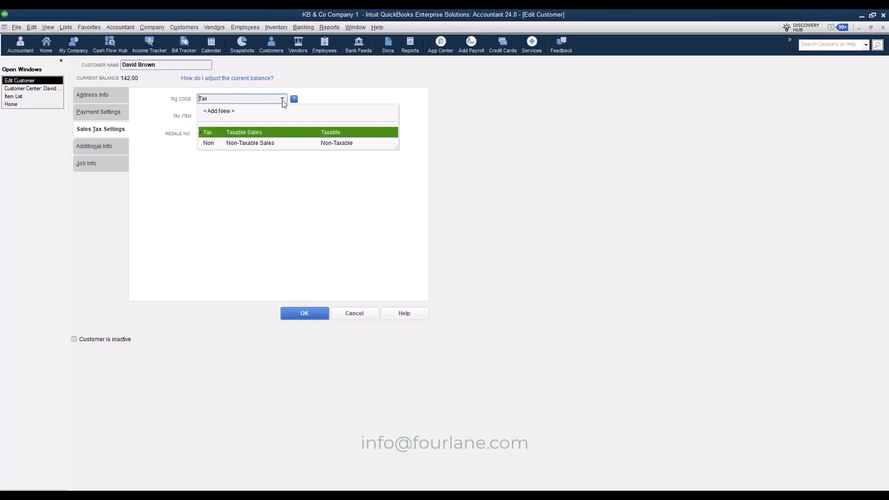
click(282, 99)
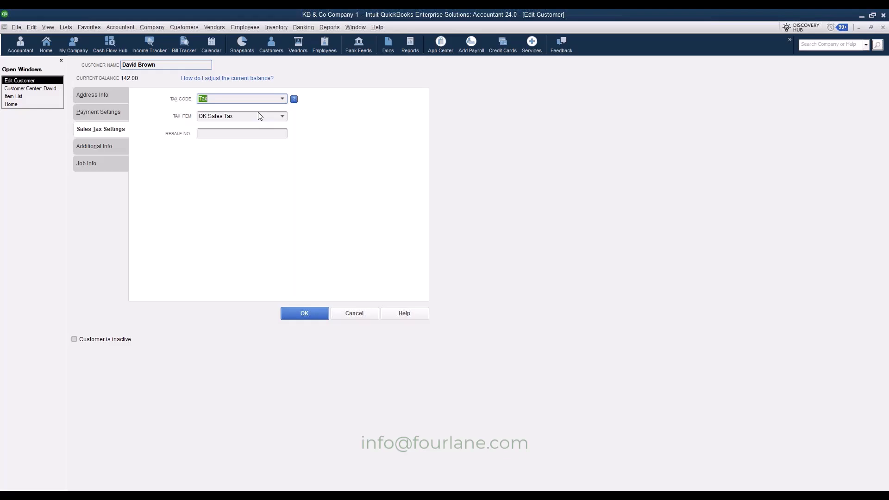
click(328, 316)
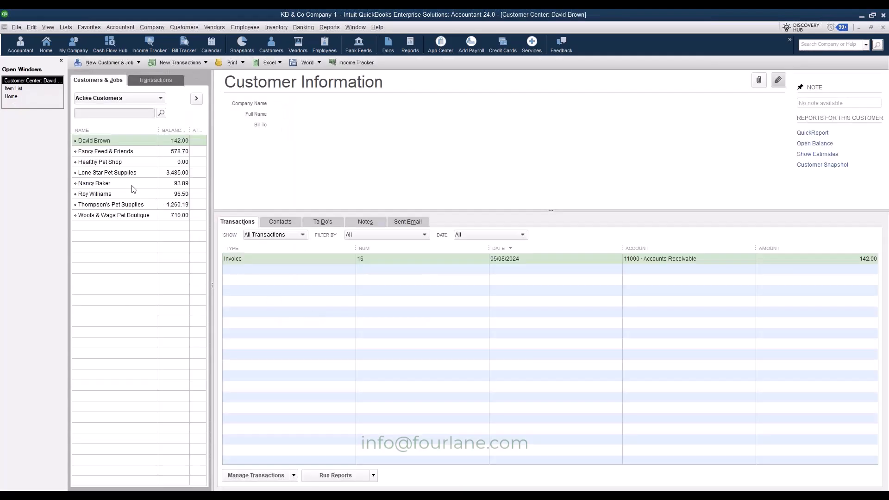
Review Healthy Pet Shop's sales tax settings and resale number, and look at the customer's attachments
double_click(97, 162)
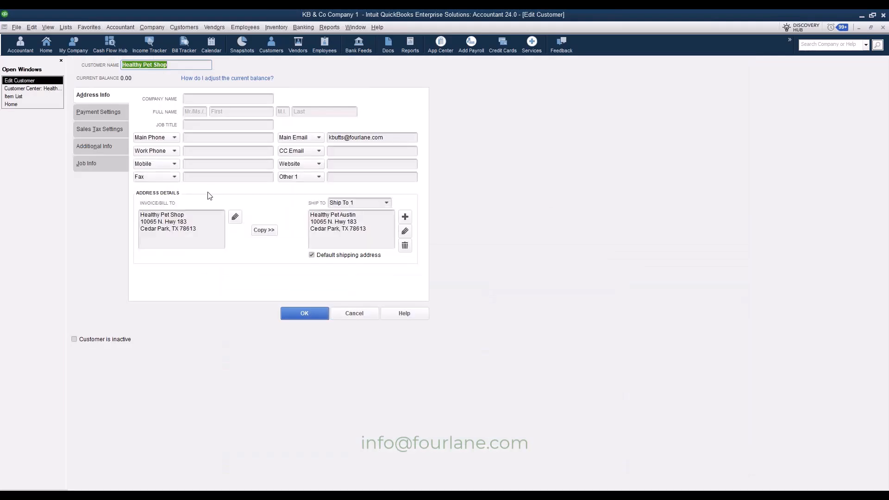
click(101, 135)
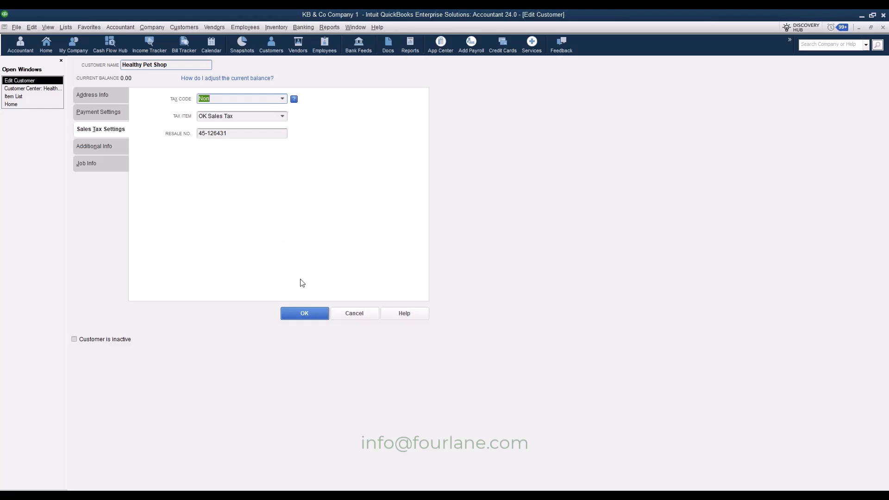
click(303, 314)
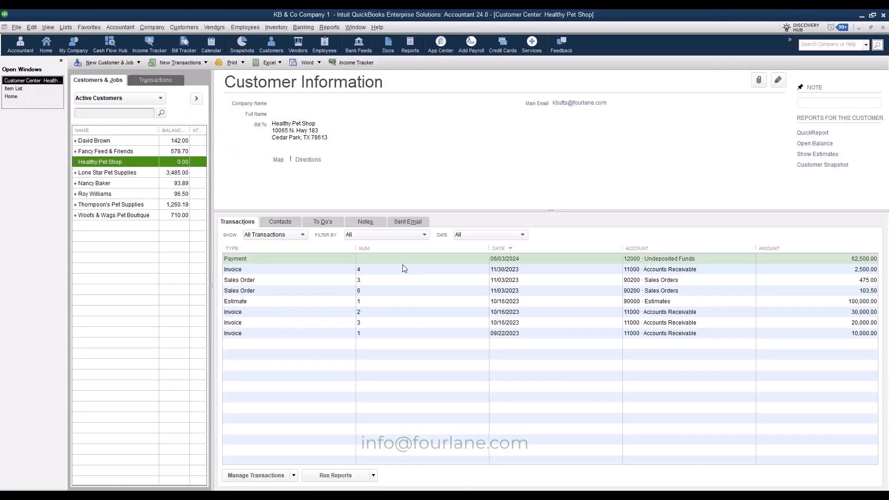
click(758, 80)
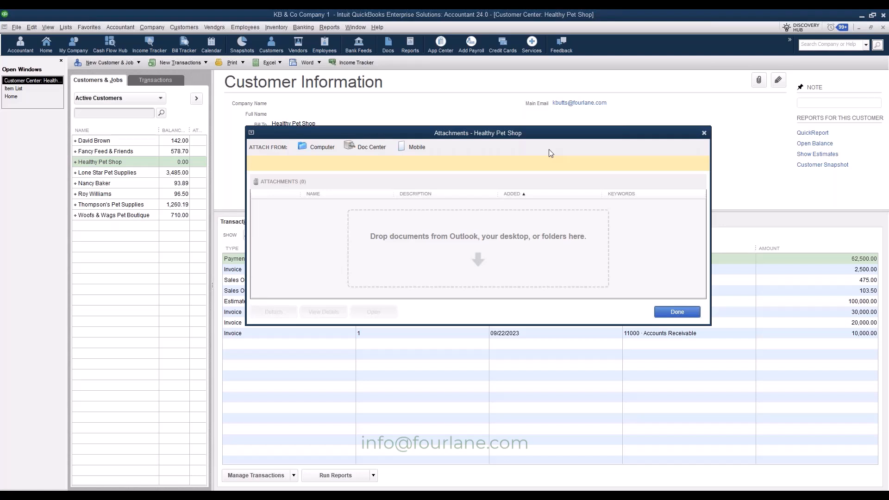
click(678, 313)
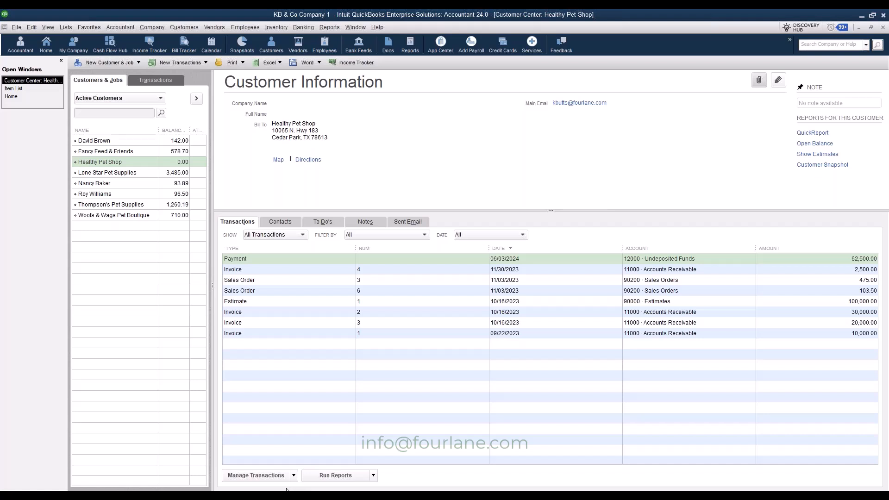
Switch to the PowerPoint slide show and advance to the Sales Tax Logic slide
click(222, 496)
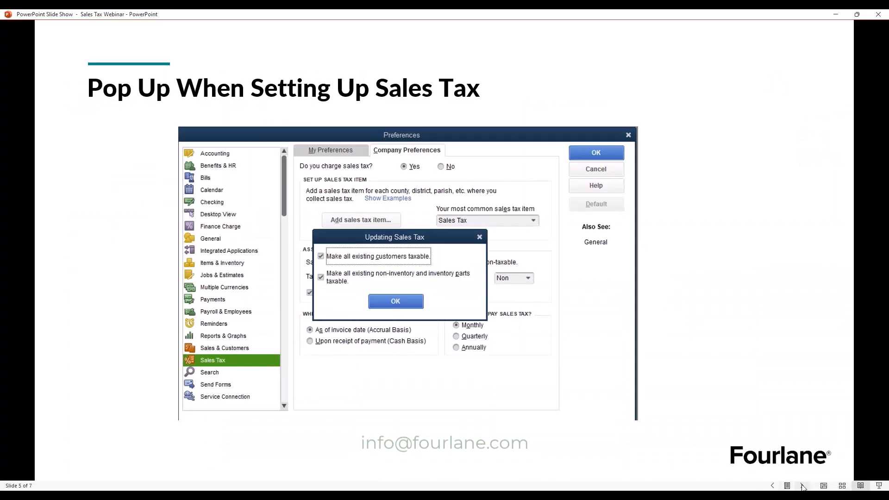
click(801, 485)
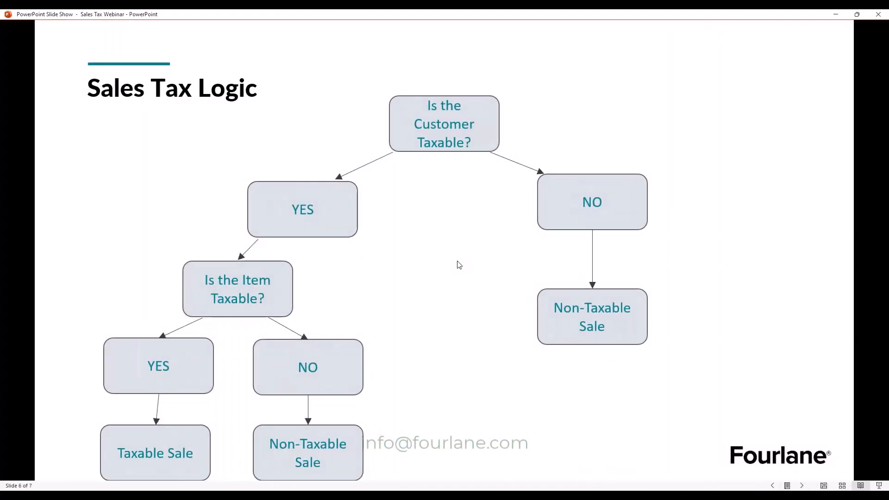
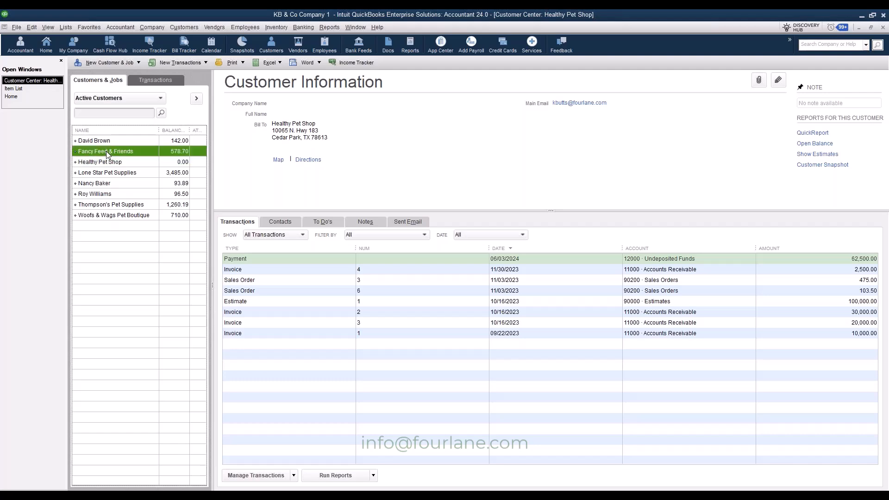
Review the tax code and tax item in Fancy Feed & Friends' sales tax settings
right_click(139, 153)
click(162, 190)
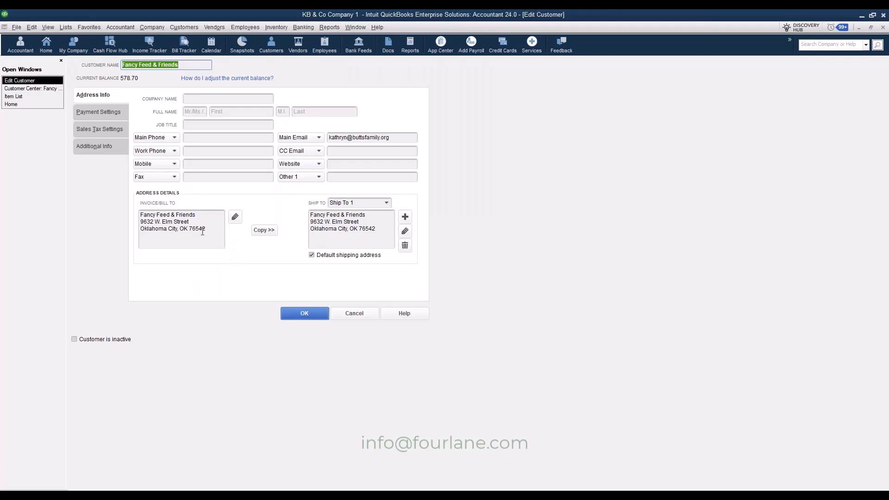
click(116, 135)
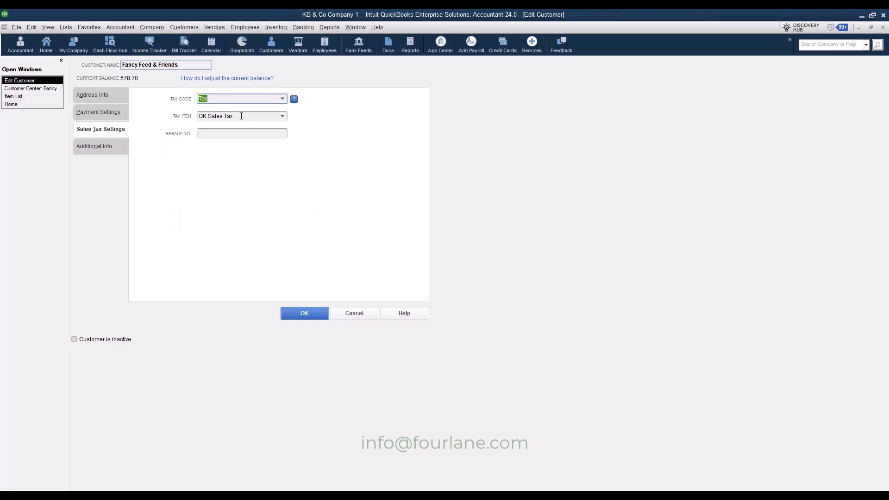
click(320, 313)
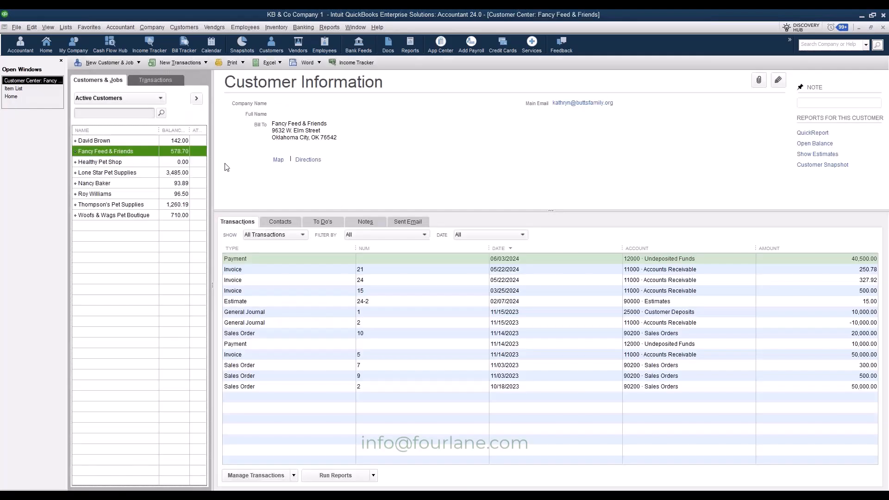
Start a blank invoice for Fancy Feed & Friends without using its estimate or sales orders, and add Dog Leashes and Dog Treats
click(177, 66)
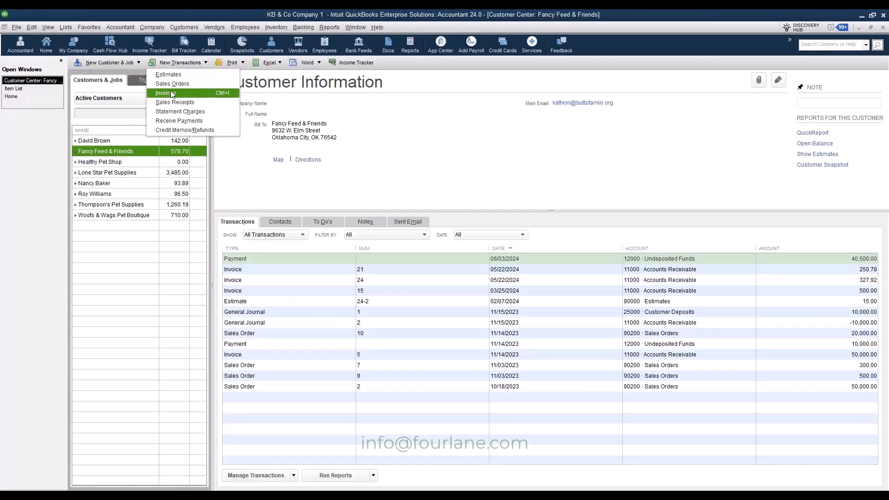
click(170, 93)
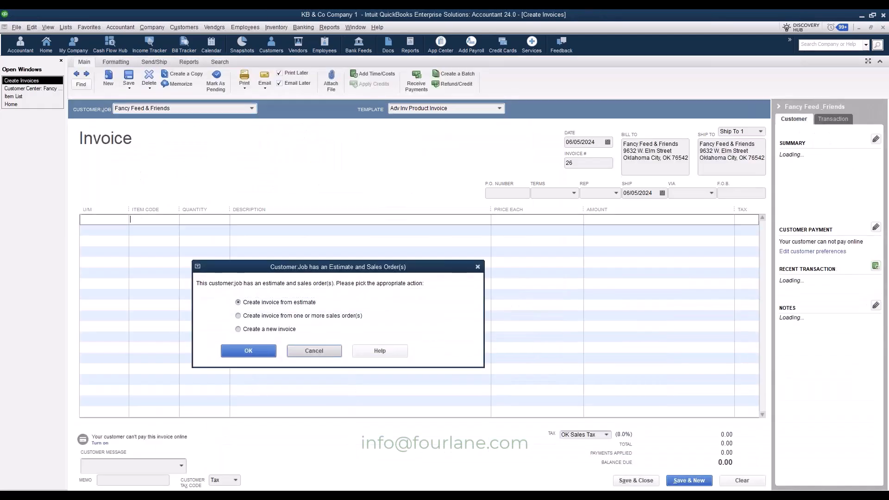
click(315, 349)
click(173, 219)
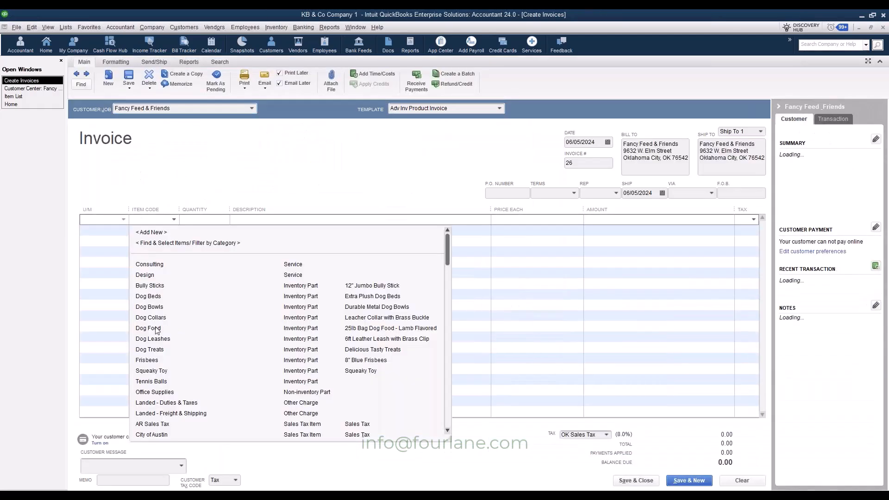
click(158, 332)
click(166, 231)
click(174, 230)
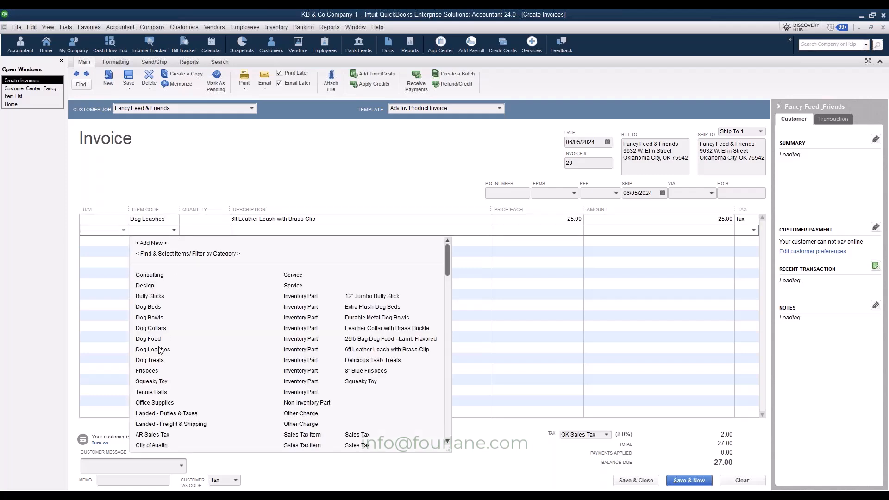
click(156, 362)
Add Dog Food and Dog Beds as further line items on the Fancy Feed & Friends invoice
click(170, 240)
click(174, 241)
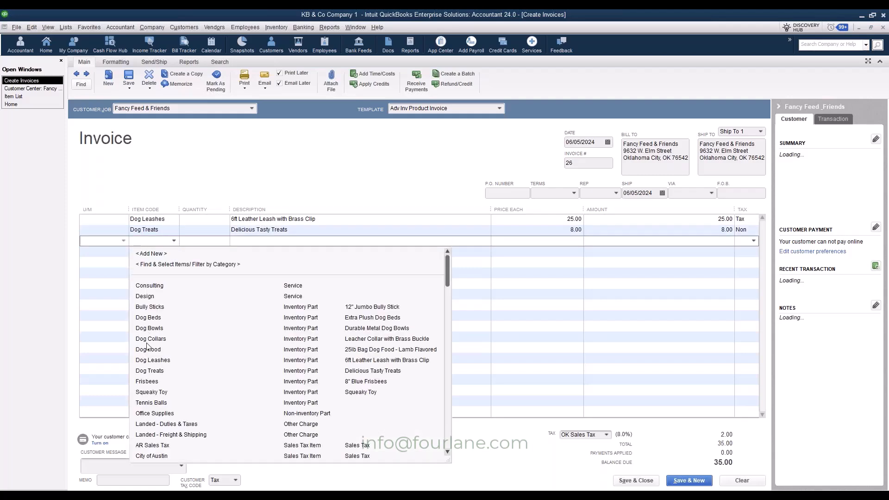
click(149, 347)
click(172, 253)
click(174, 252)
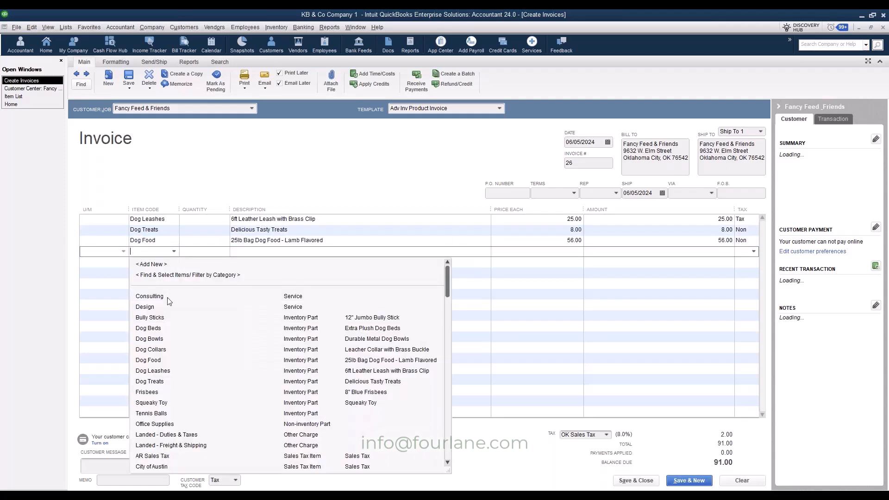
click(164, 325)
Set the quantity of all four items on the Fancy Feed & Friends invoice to 1, and save and close it
click(195, 224)
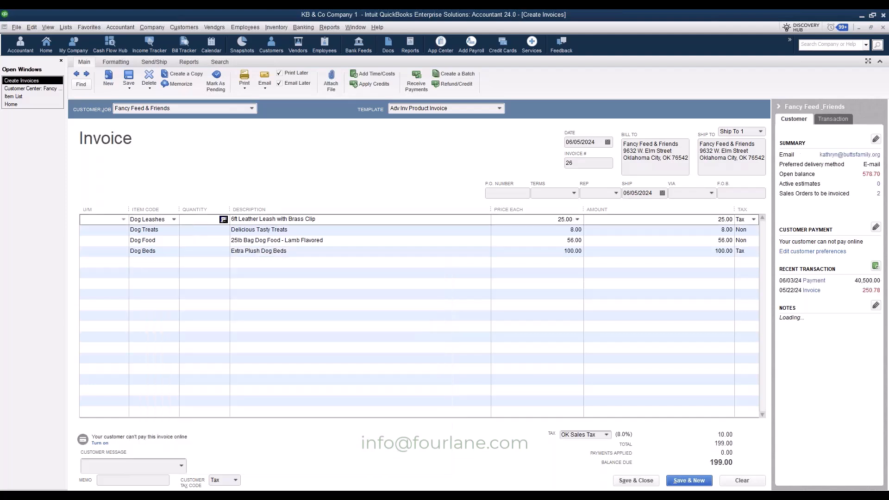
text(1)
click(196, 233)
text(1)
click(192, 243)
text(1)
click(193, 254)
text(1)
click(256, 284)
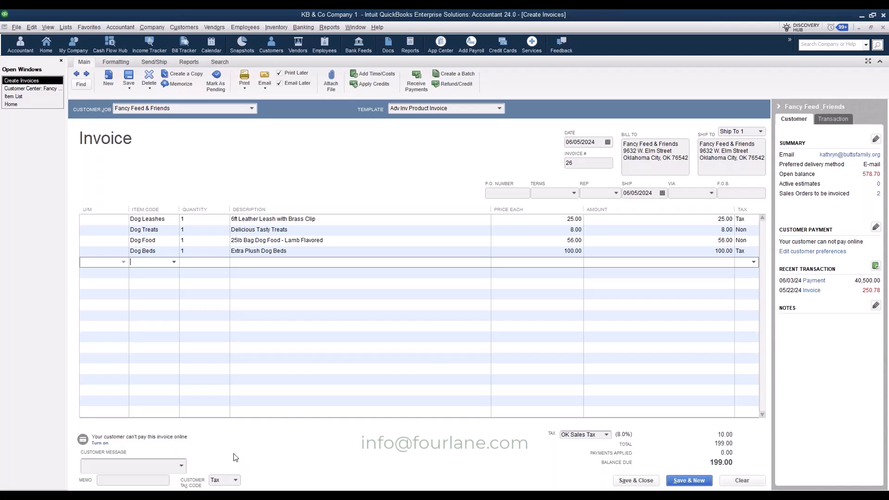
click(636, 480)
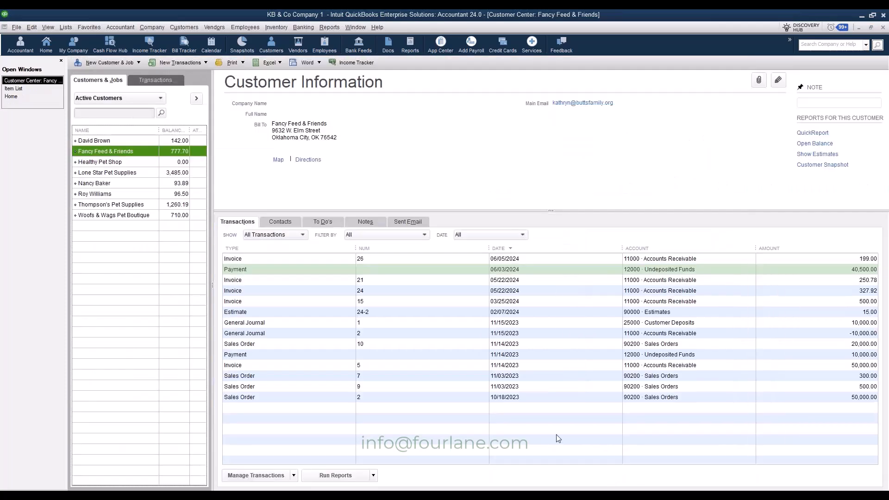
Review the tax code, tax item and resale number in Lone Star Pet Supplies' sales tax settings
right_click(120, 174)
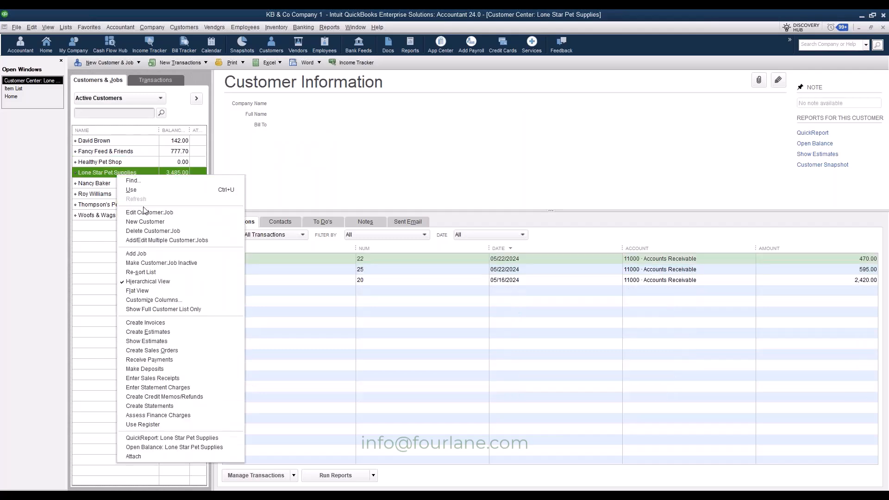
click(143, 210)
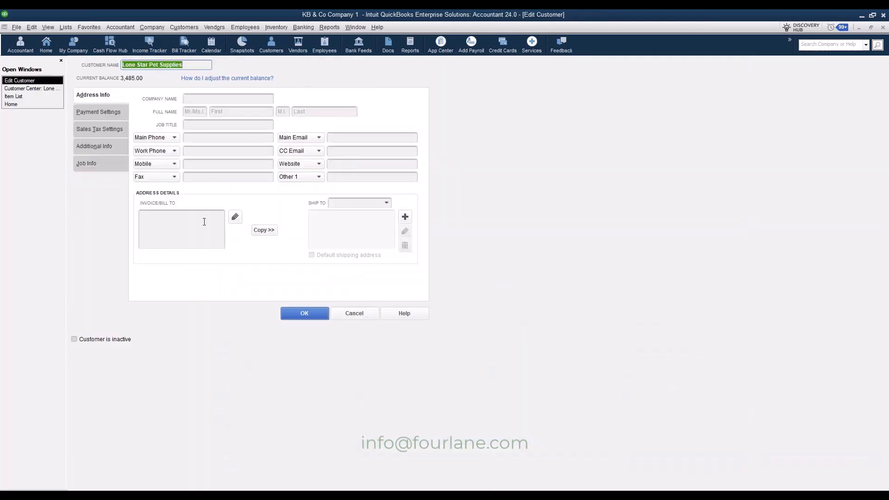
click(104, 133)
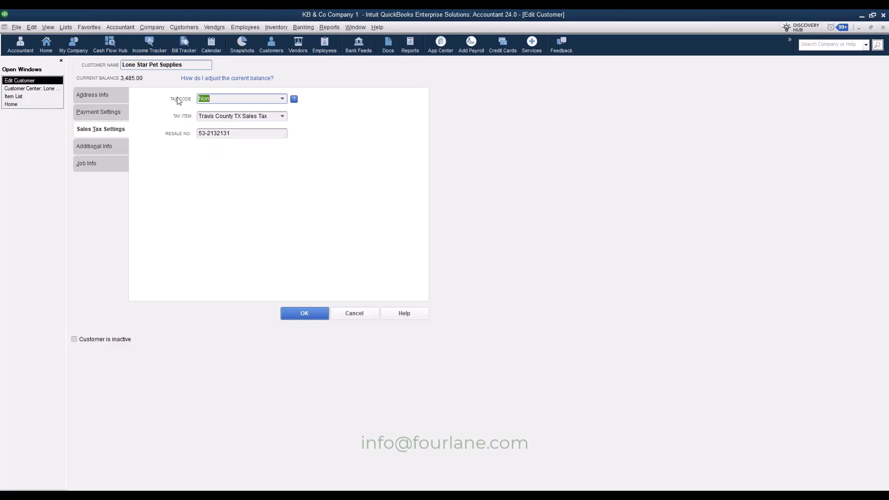
click(305, 314)
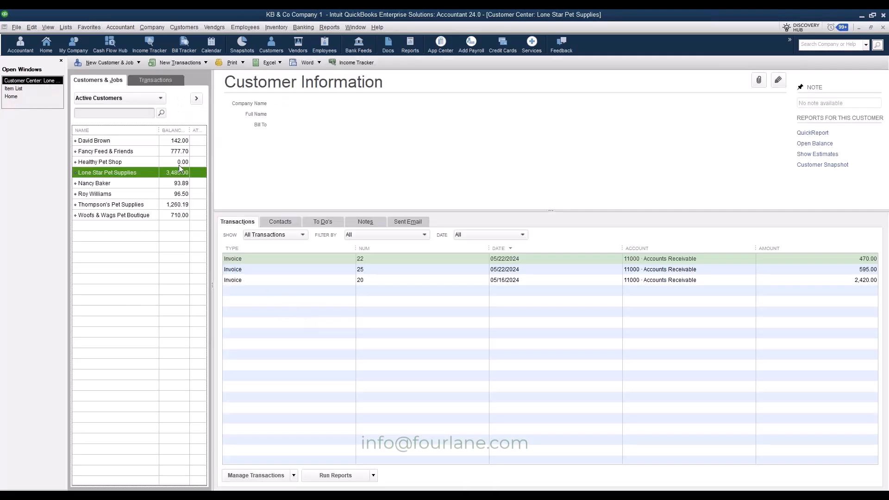
Start a new invoice for Lone Star Pet Supplies with Dog Beds and Frisbees as line items
click(190, 64)
click(178, 92)
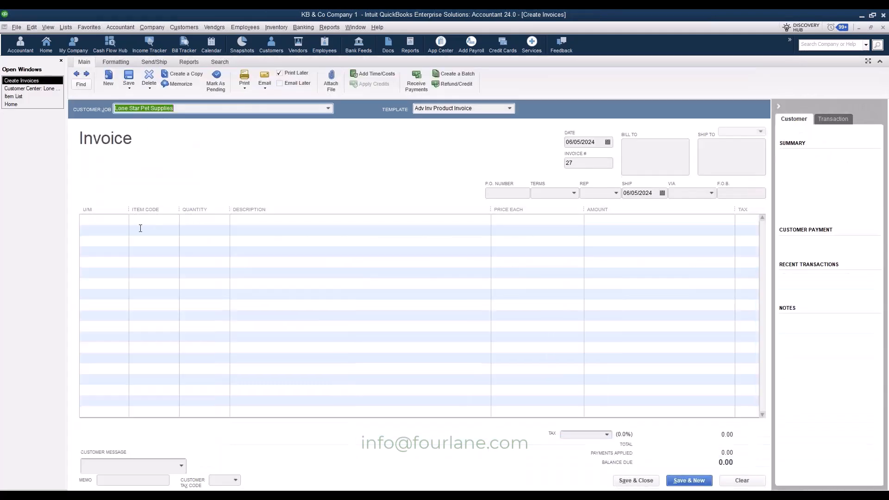
click(151, 219)
click(174, 219)
click(168, 297)
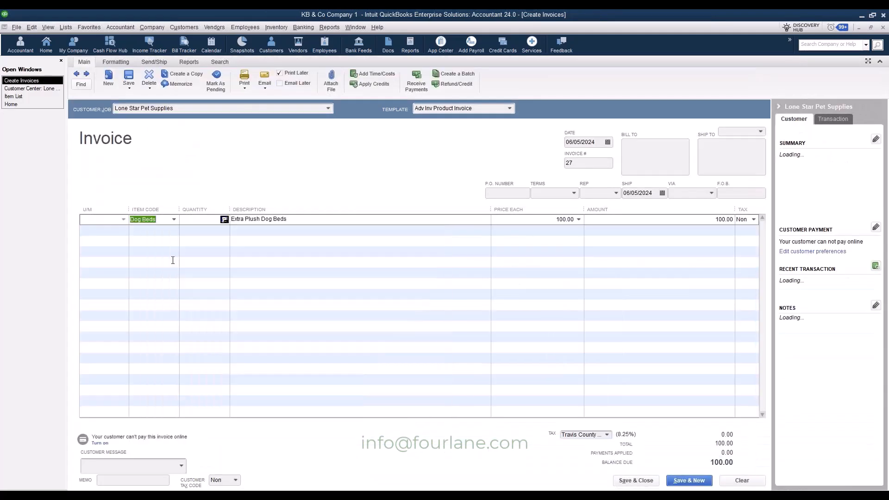
click(172, 231)
click(159, 371)
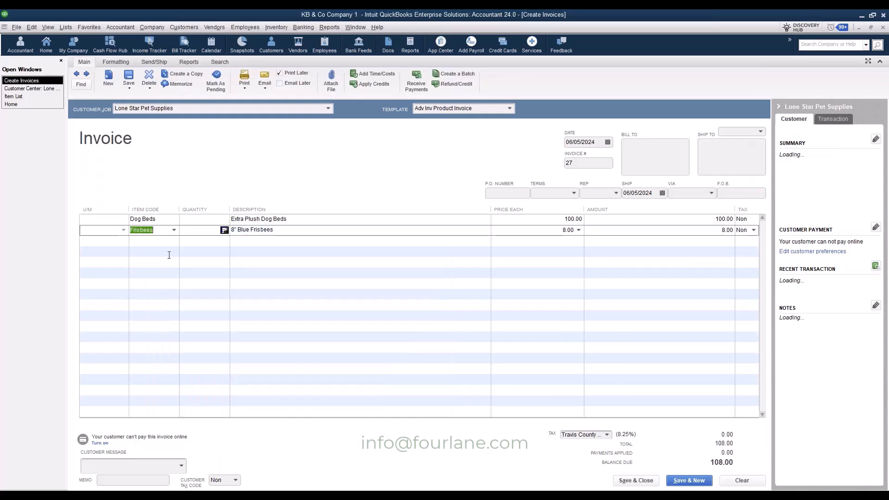
Add Tennis Balls and Dog Food to the Lone Star Pet Supplies invoice
click(175, 240)
click(175, 240)
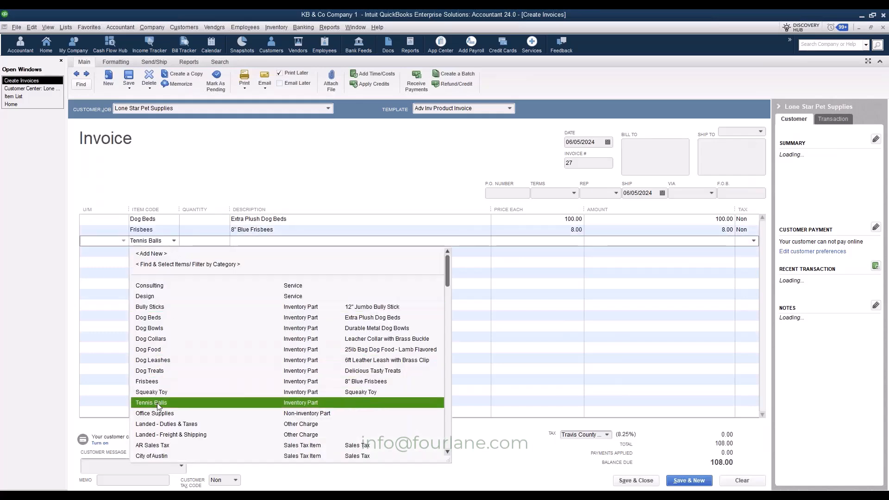
click(157, 401)
click(171, 251)
click(174, 251)
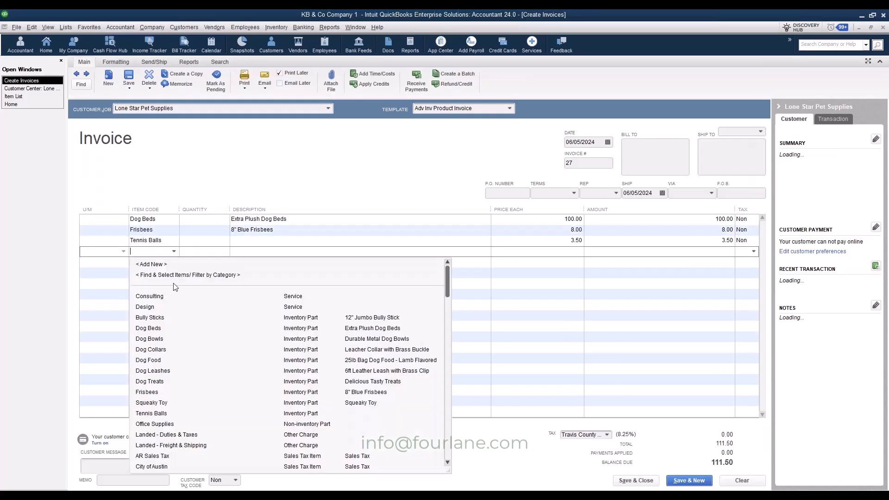
click(166, 360)
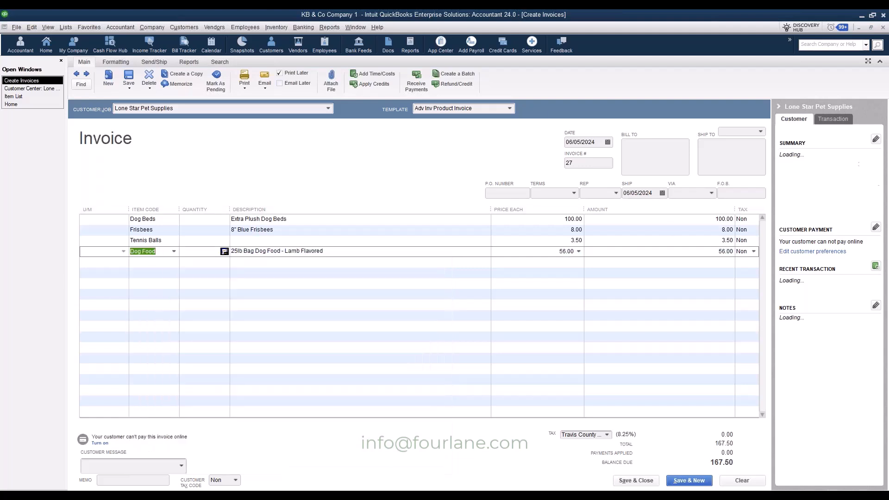
Set the quantity of all four items on the Lone Star Pet Supplies invoice to 10
click(190, 220)
text(10)
key(Down)
text(10)
key(Down)
text(10)
key(Down)
text(10)
key(Down)
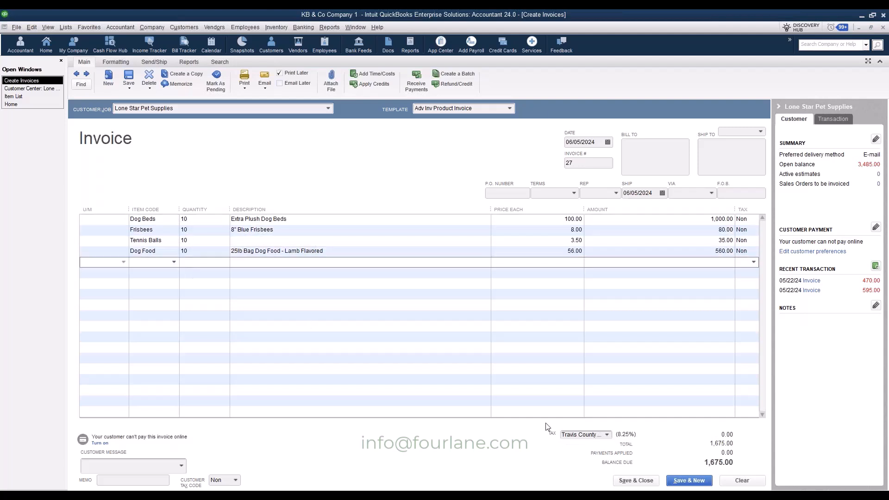
Look through the sales tax items available for the Lone Star Pet Supplies invoice, and save and close it with Travis County TX Sales Tax
click(607, 435)
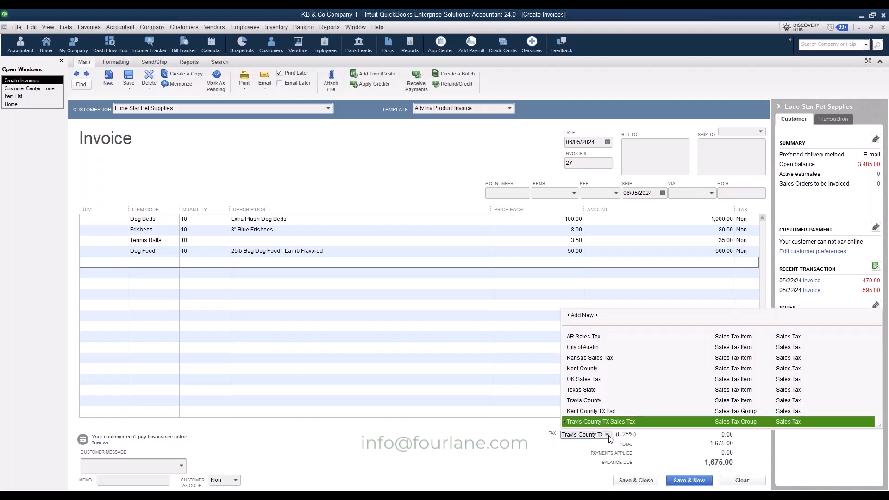
click(609, 436)
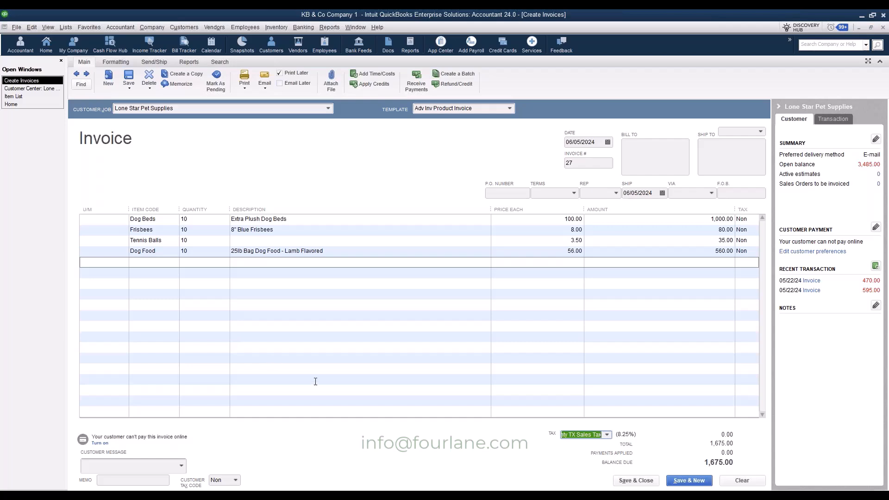
click(635, 480)
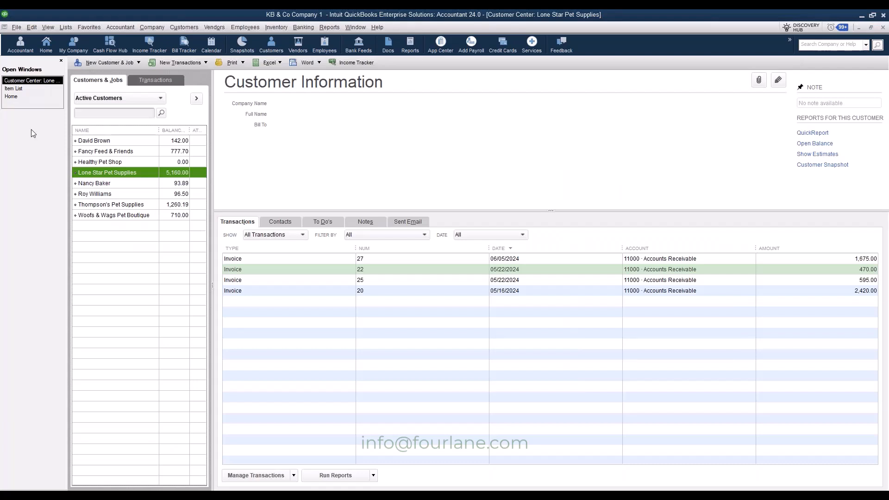
Review the sales tax settings and available tax items of the customer listed directly below Lone Star Pet Supplies
right_click(103, 183)
click(126, 224)
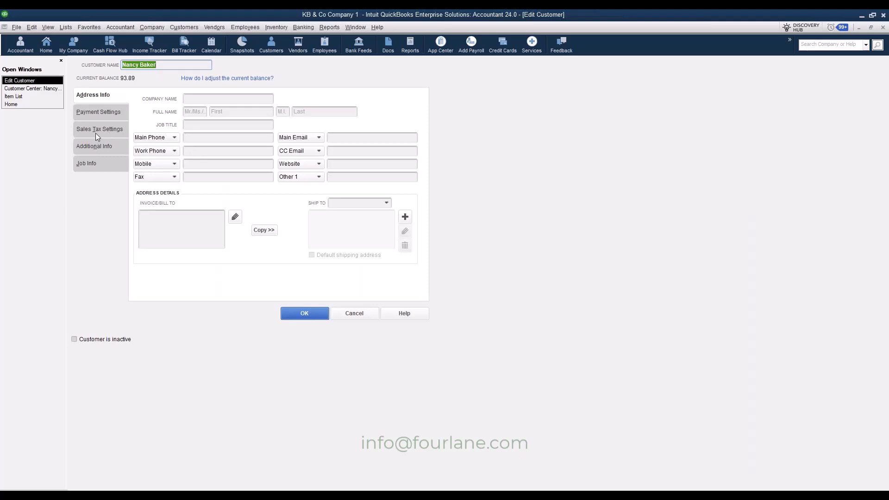
click(97, 129)
click(282, 117)
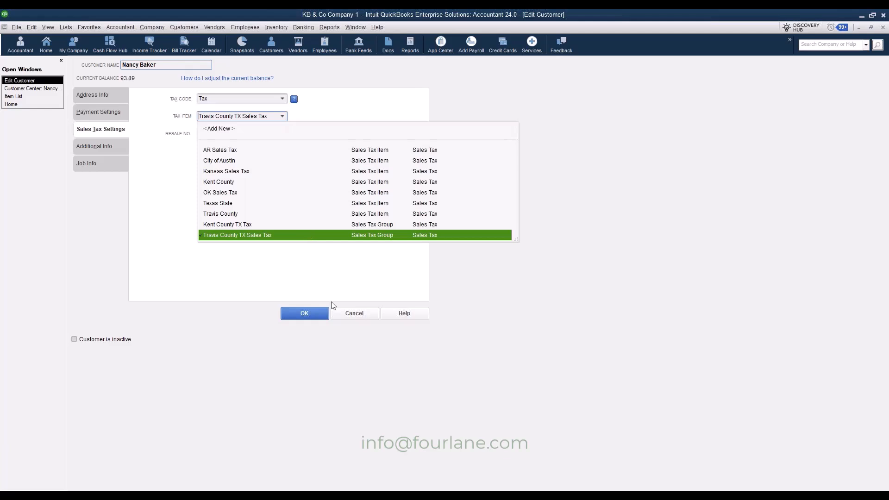
click(306, 313)
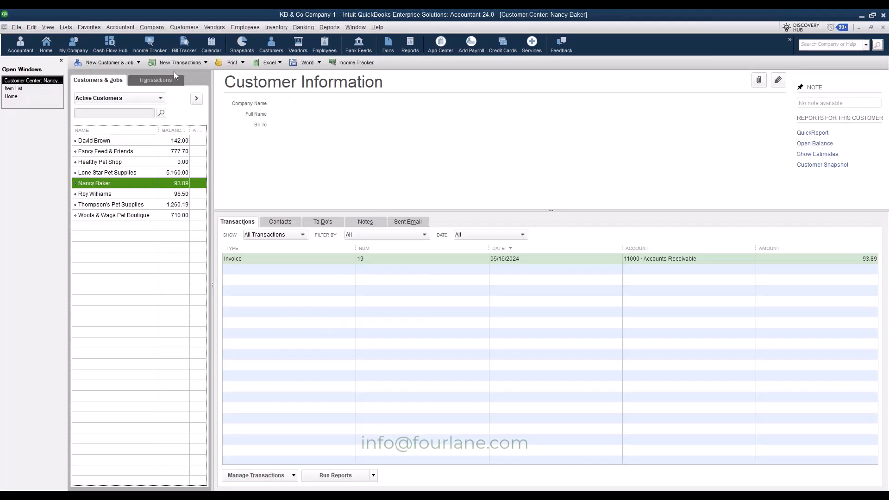
Create a new invoice for the selected individual customer with Dog Beds, Dog Food, Dog Collars and Dog Leashes as line items
click(206, 62)
click(166, 93)
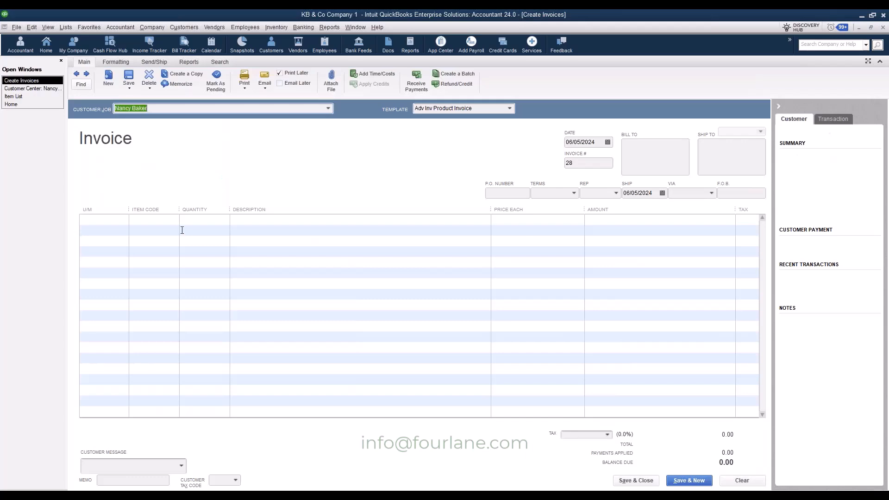
click(174, 220)
click(157, 294)
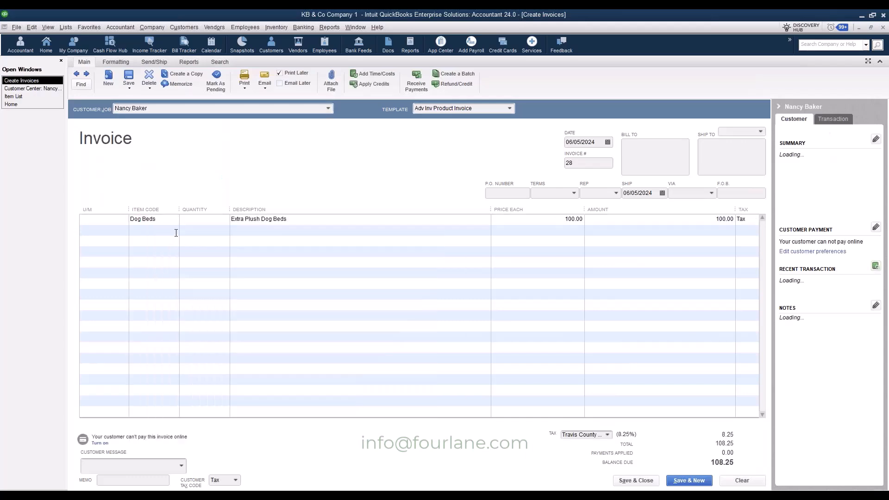
click(174, 230)
click(170, 338)
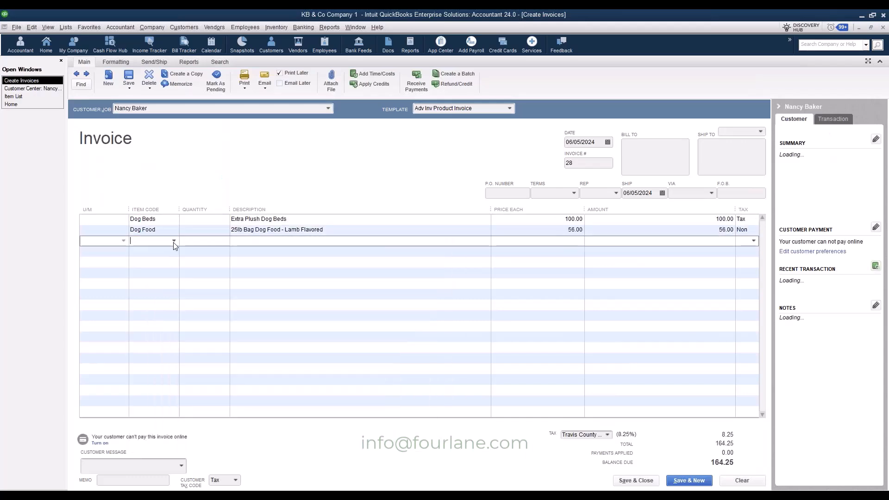
click(174, 241)
click(151, 339)
click(173, 251)
click(153, 370)
Set the quantity of all four items on the individual customer's invoice to 1, and save and close it
click(207, 221)
text(1)
key(Down)
text(1)
key(Down)
text(1)
key(Down)
text(1)
key(Down)
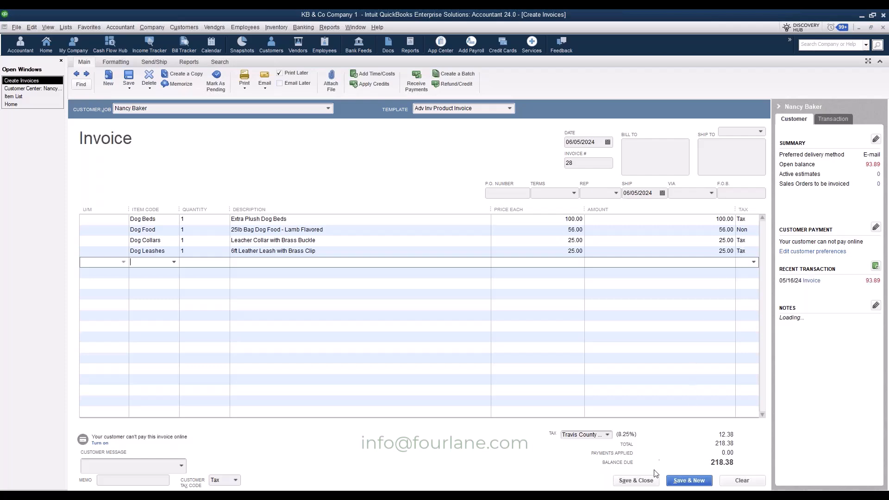
click(637, 480)
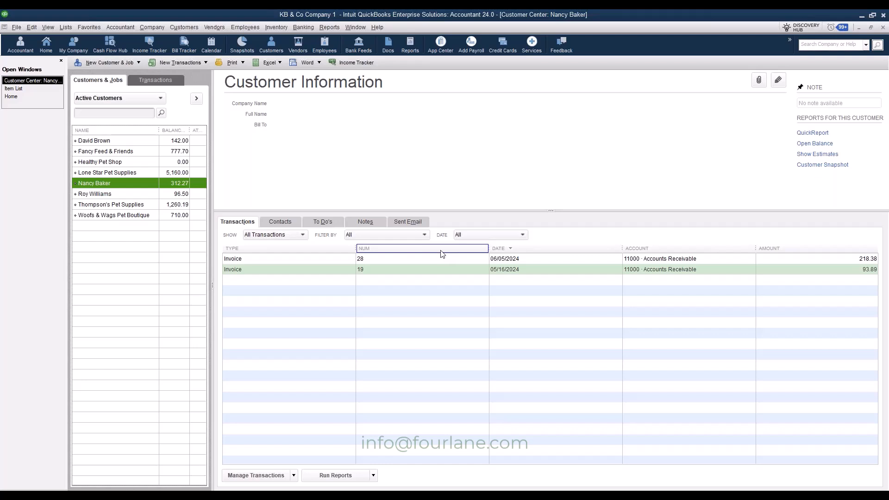
Run the Sales Tax Liability report and inspect the transactions behind Texas State's total sales, including a Lone Star Pet Supplies invoice dated 05/22/2024
click(325, 30)
mouse_move(388, 177)
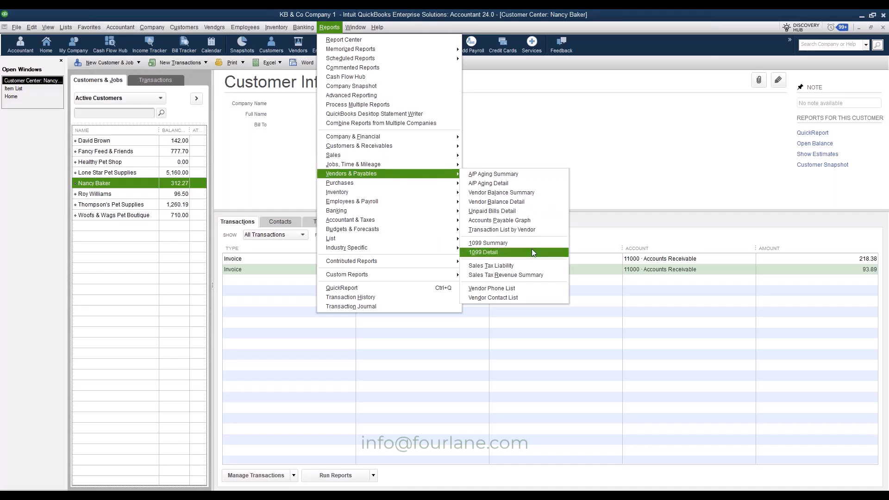
click(527, 263)
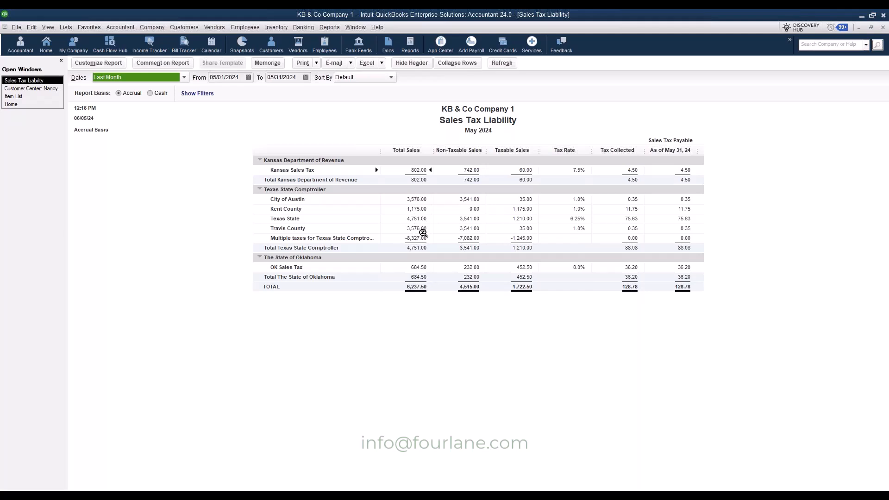
double_click(416, 219)
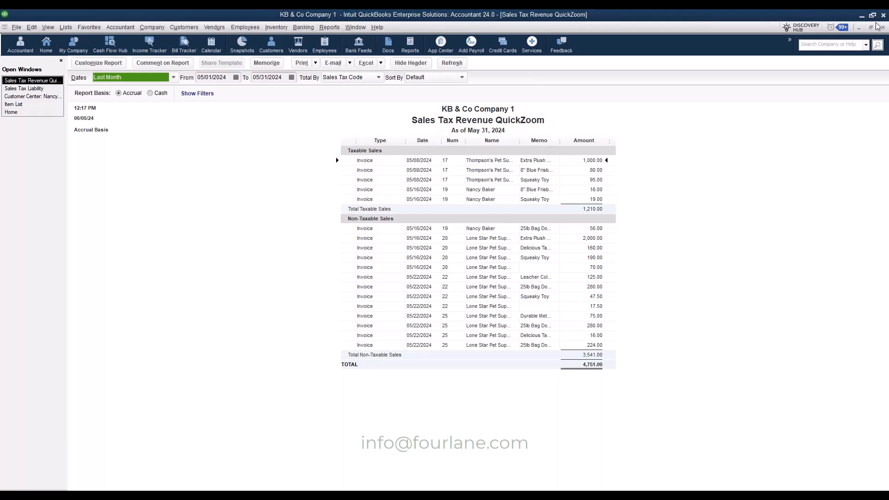
double_click(374, 289)
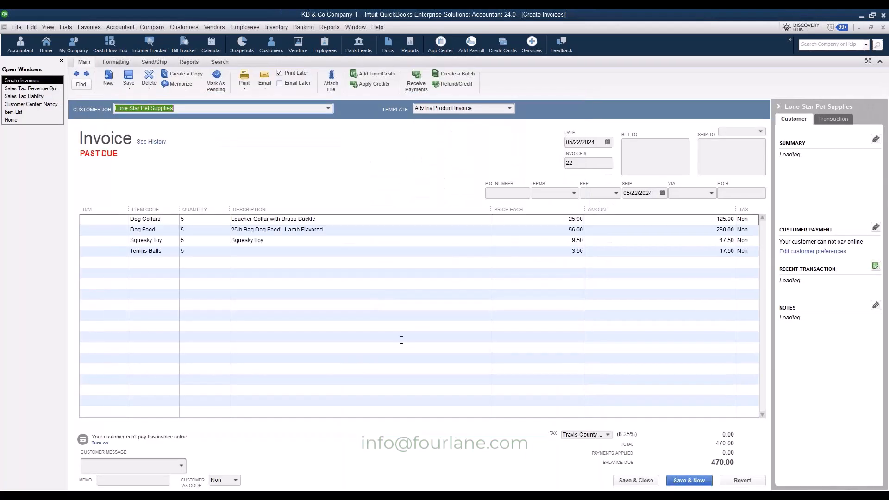
click(882, 28)
click(882, 28)
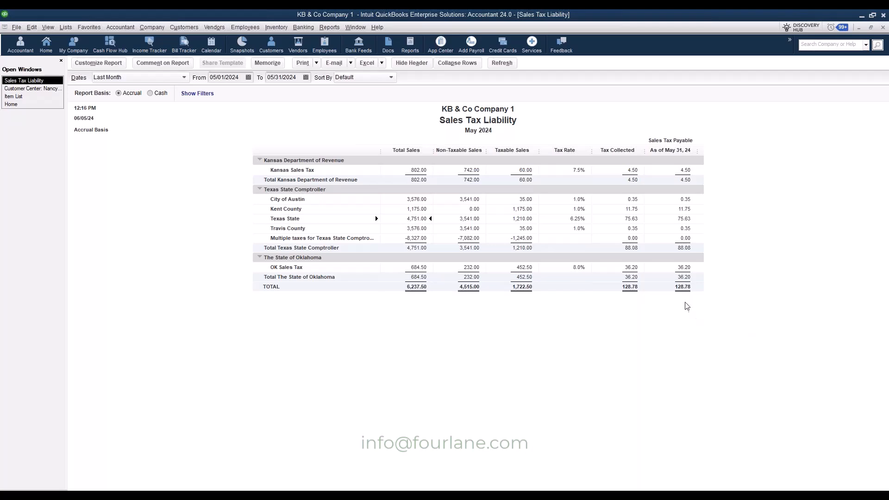
Run the standard Balance Sheet report and set its date range to Last Month
click(329, 27)
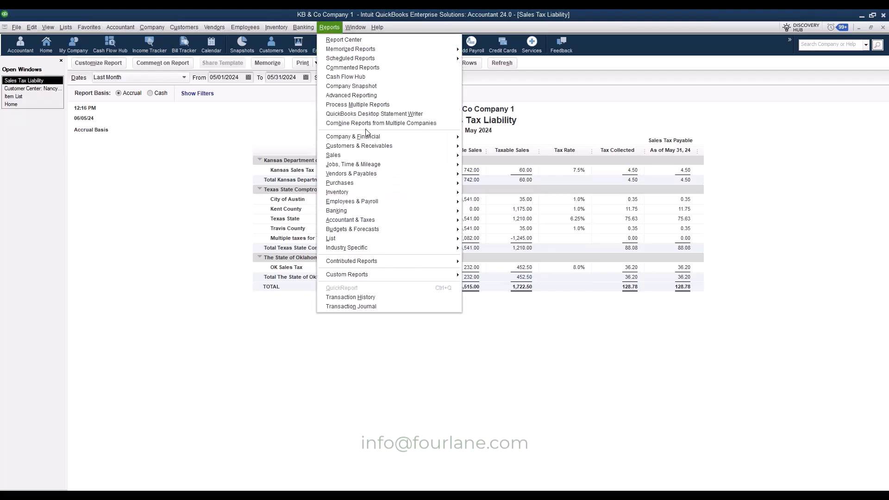
mouse_move(366, 136)
click(515, 252)
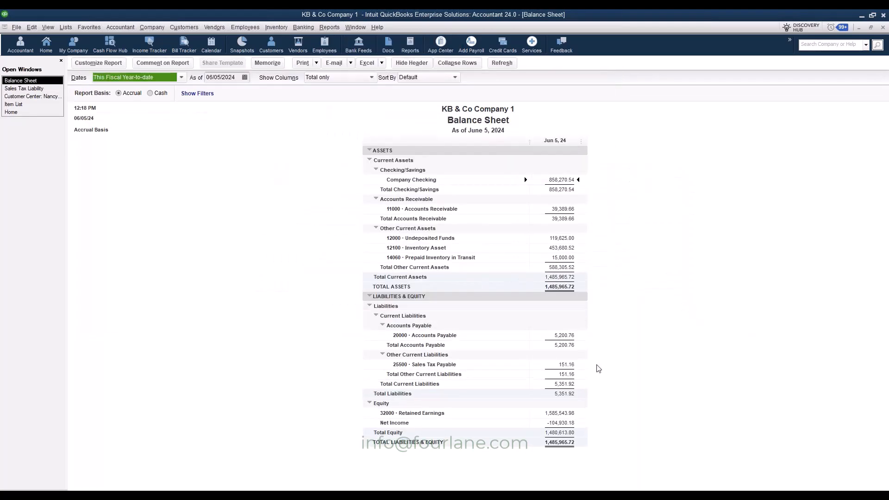
click(164, 79)
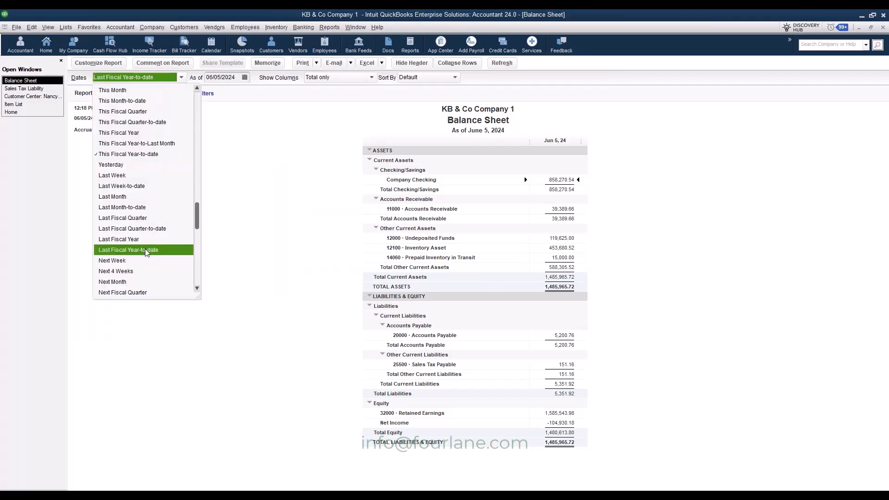
click(151, 239)
click(165, 82)
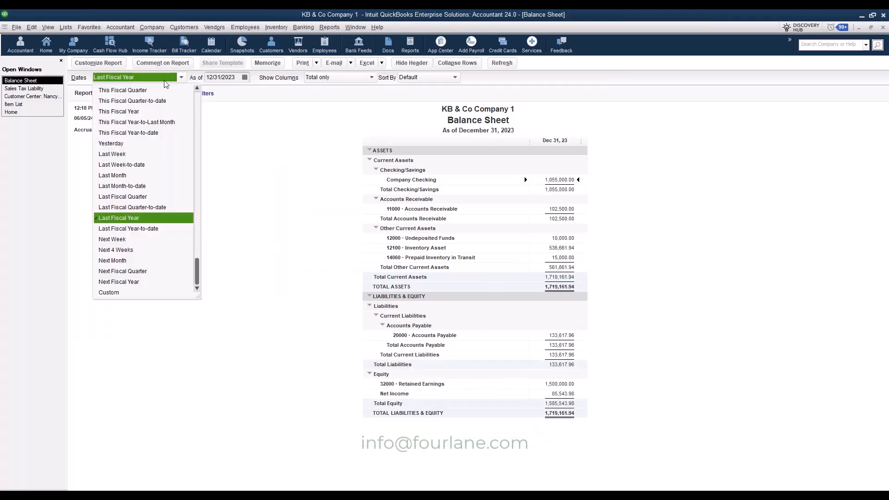
click(119, 172)
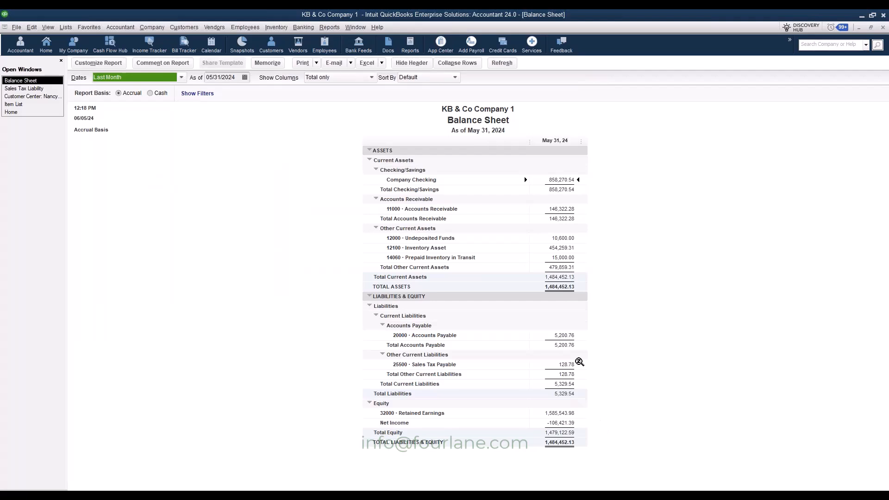
Compare the sales tax payable total on the Sales Tax Liability report with Sales Tax Payable on the Balance Sheet
click(24, 88)
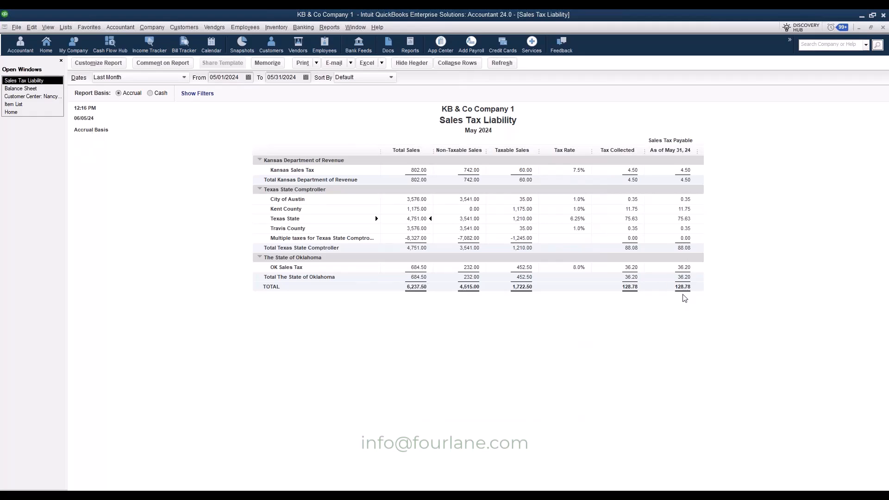
click(36, 90)
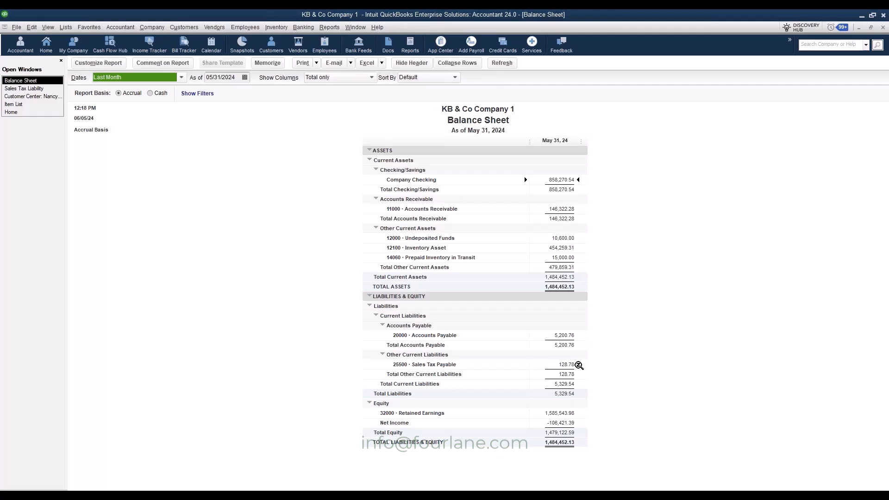
click(24, 88)
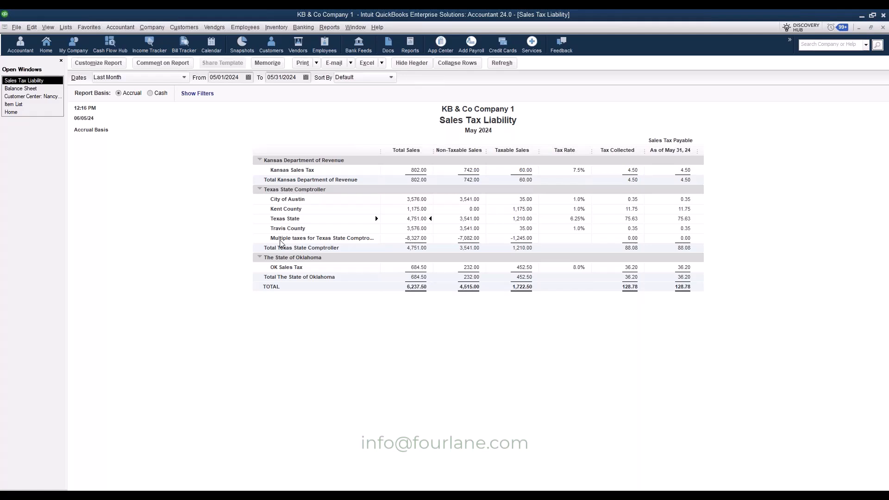
Run the Sales Tax Revenue Summary report and view the transactions behind Texas State's non-taxable sales
click(329, 27)
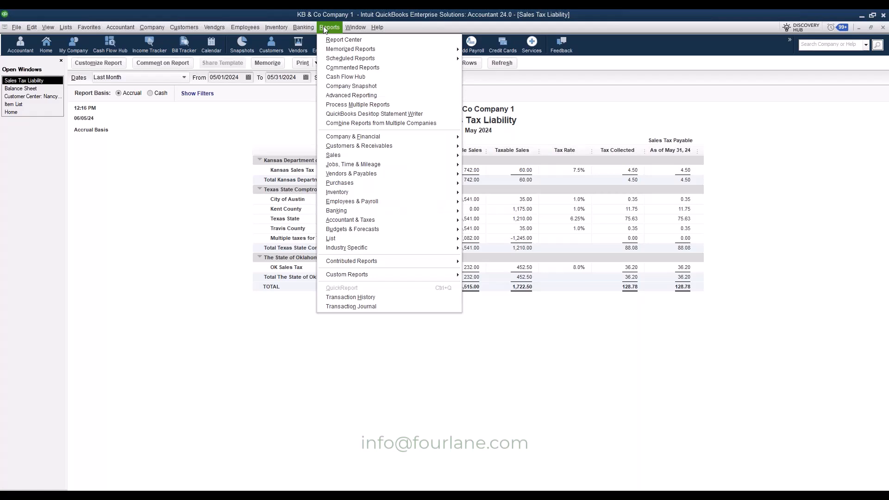
mouse_move(364, 174)
click(515, 275)
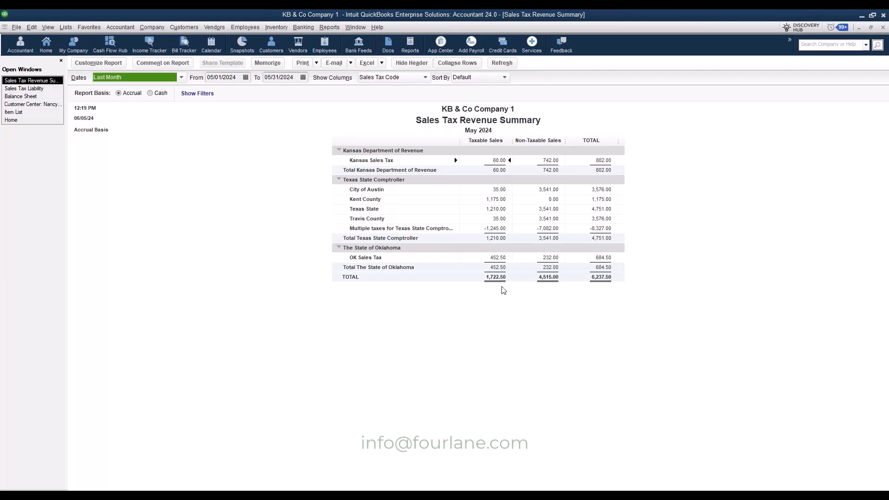
double_click(548, 212)
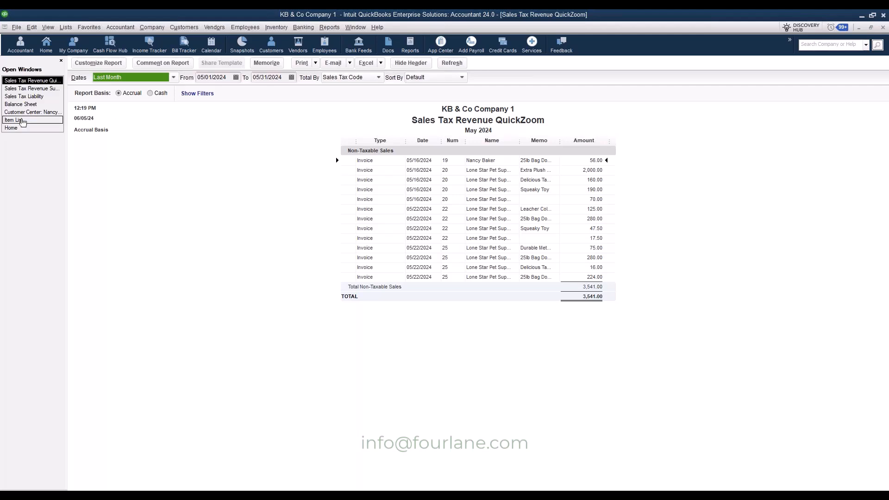
Open the sales tax payment form through Manage Sales Tax on the home page
click(11, 128)
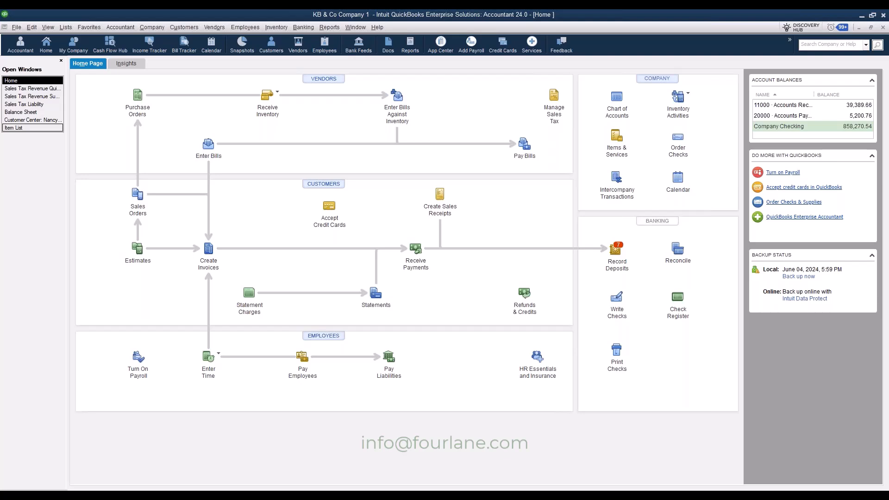
click(550, 126)
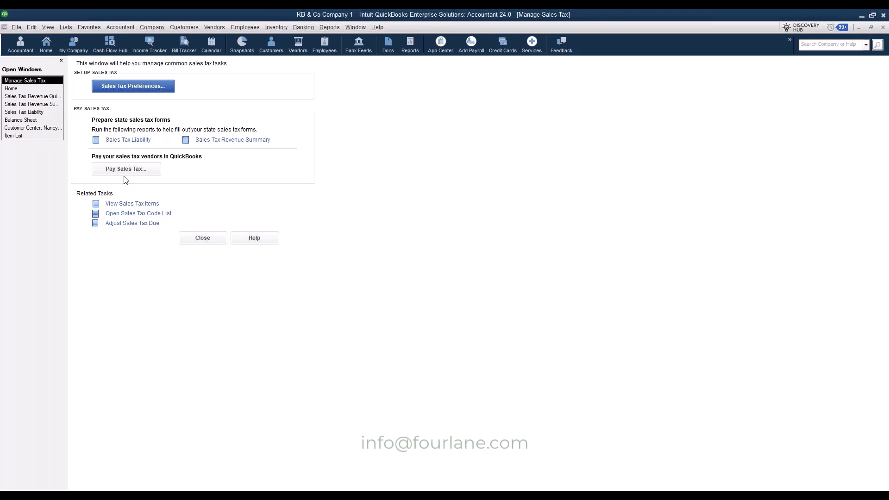
click(144, 174)
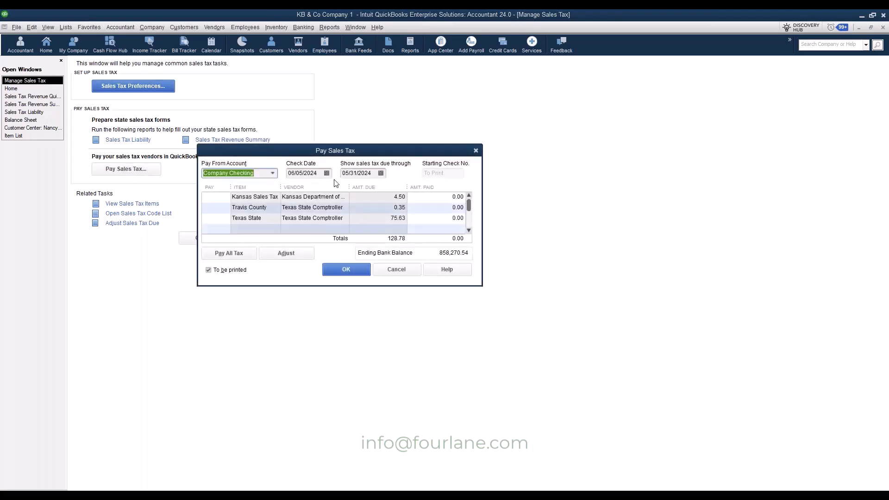
drag(410, 152, 404, 147)
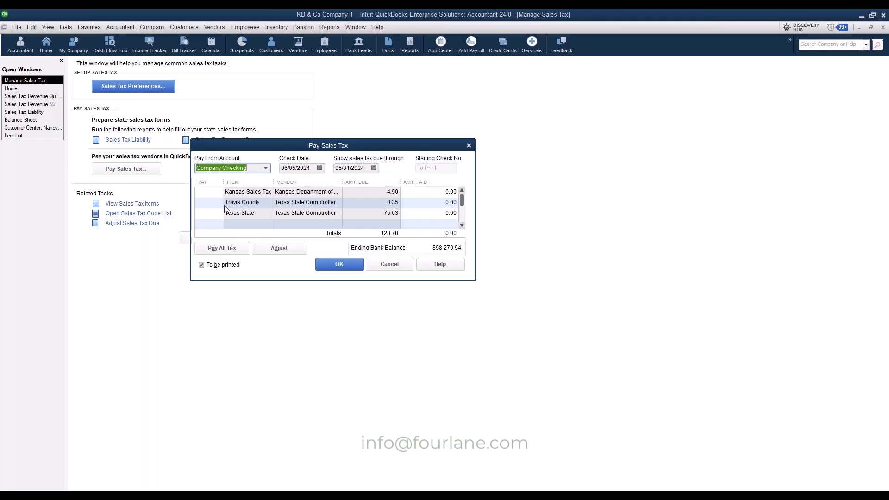
Mark the Travis County, Texas State, Kent County and City of Austin taxes for payment
click(208, 204)
click(210, 214)
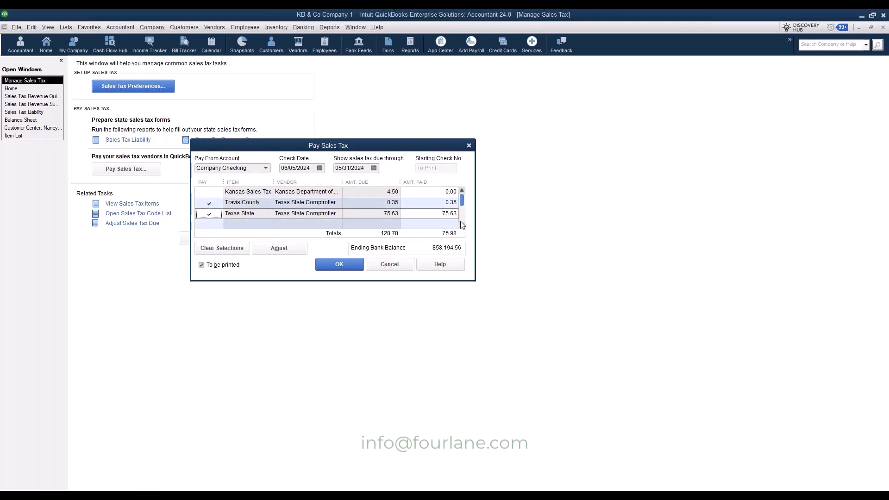
click(462, 226)
click(462, 225)
click(209, 204)
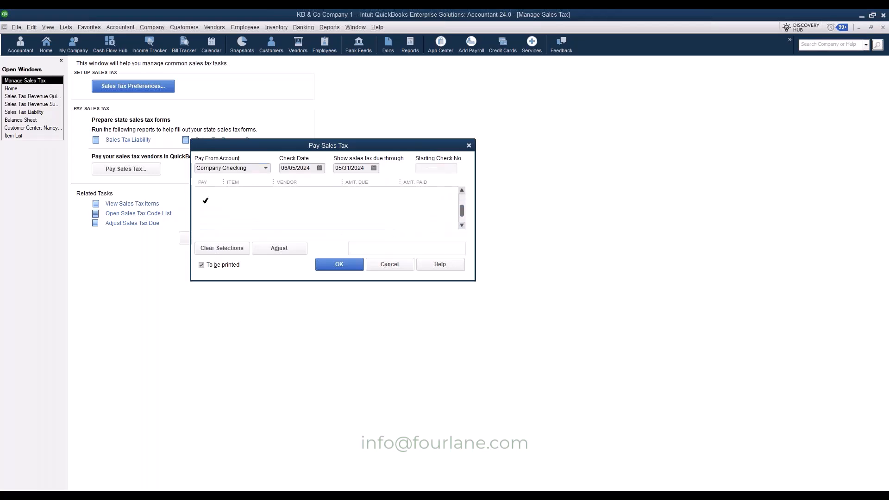
click(208, 214)
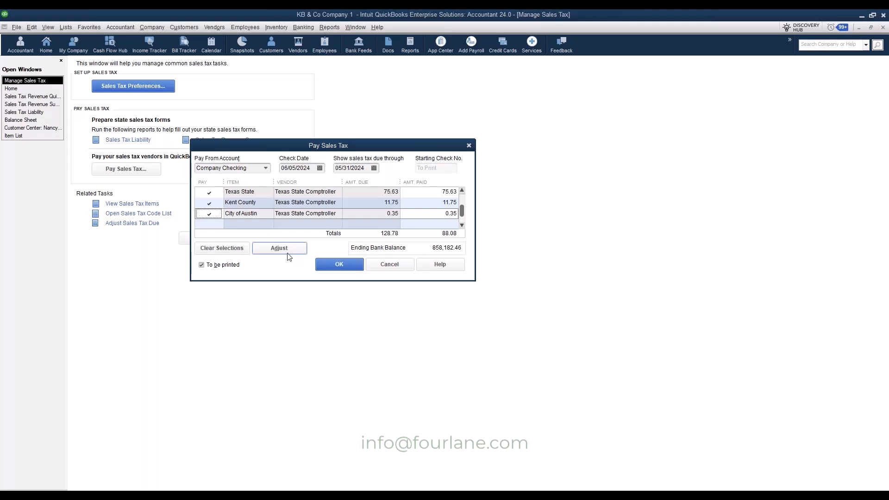
Start a sales tax adjustment for Texas State Comptroller with Sales Tax Discounts as the adjustment account
click(280, 248)
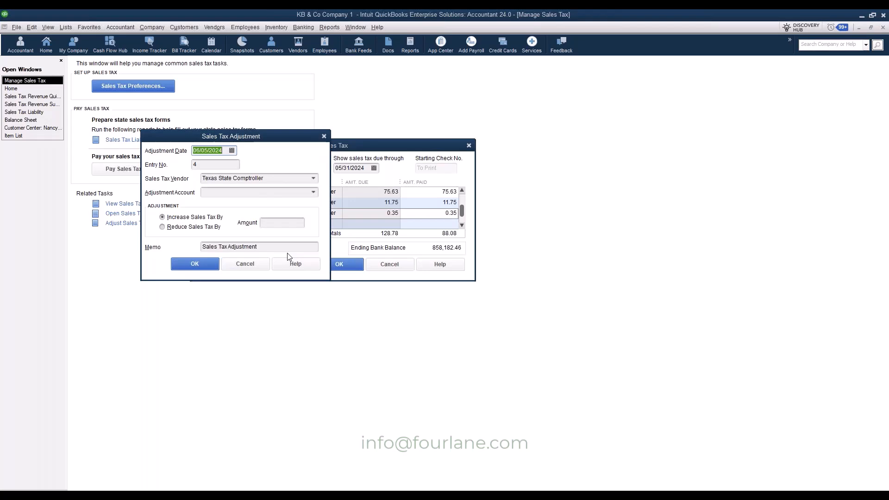
drag(256, 138, 487, 146)
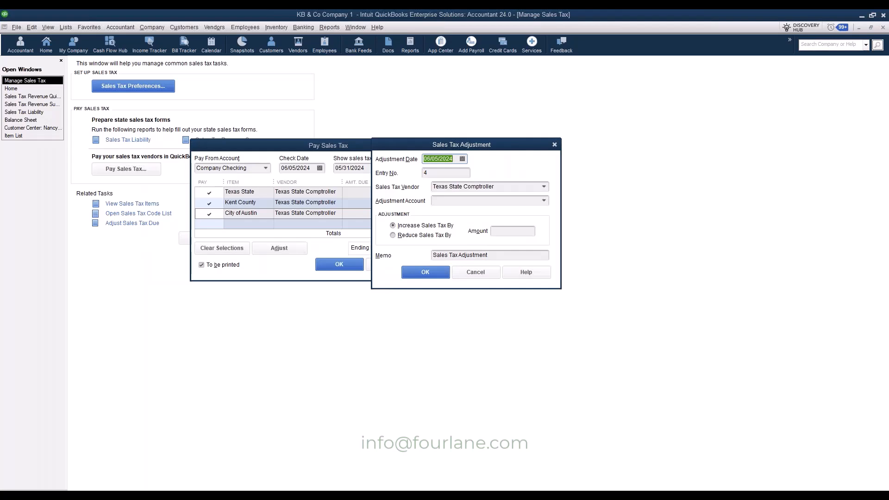
drag(431, 151, 272, 183)
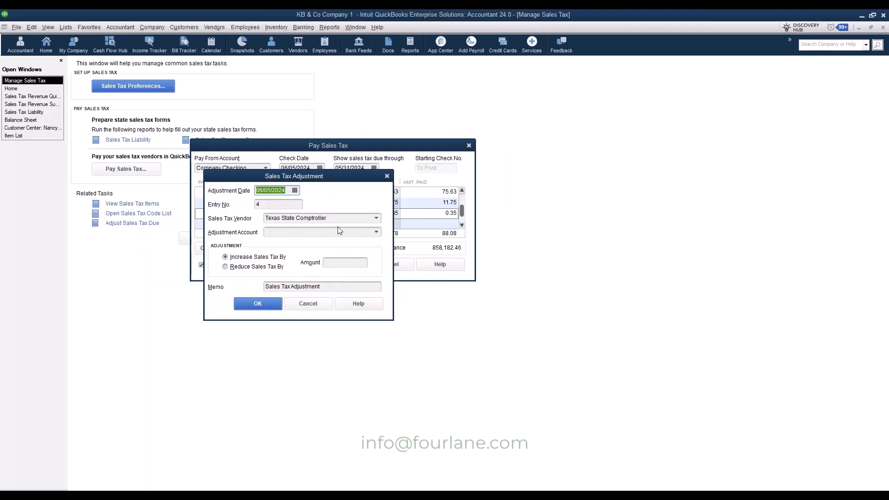
click(370, 231)
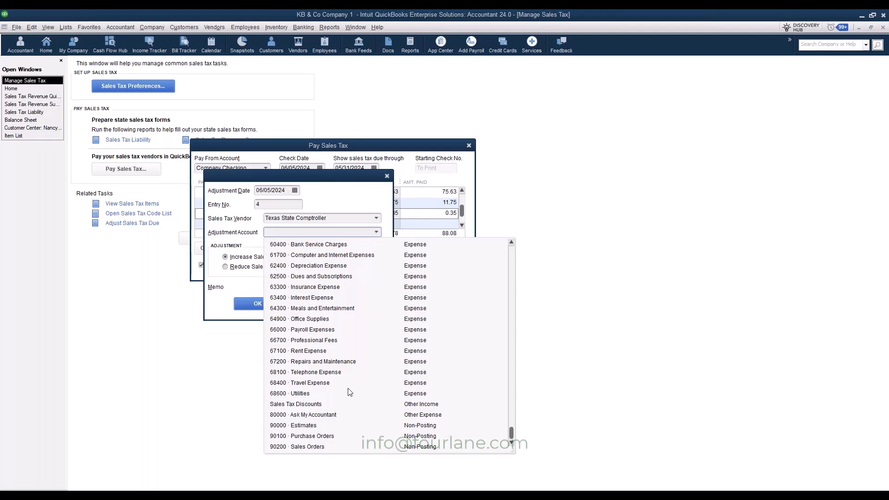
click(306, 405)
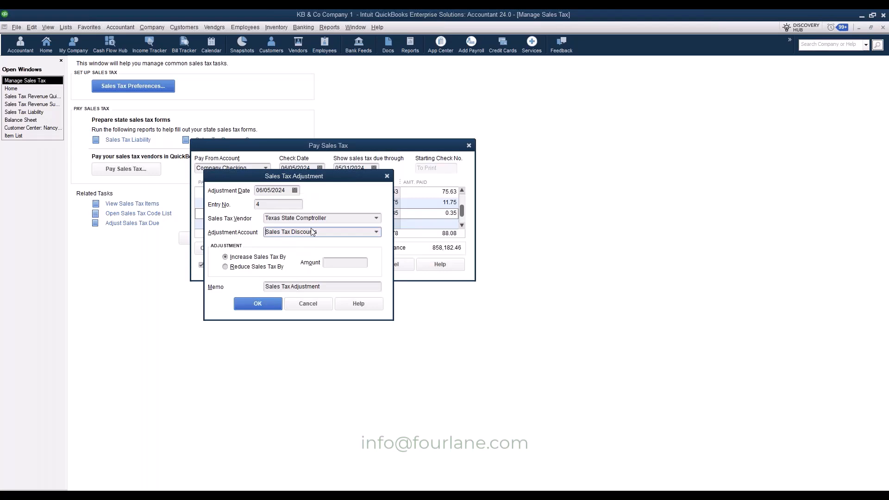
Set the adjustment to reduce sales tax by 0.08 and save it
click(239, 269)
click(336, 261)
text(.08)
click(284, 258)
click(273, 268)
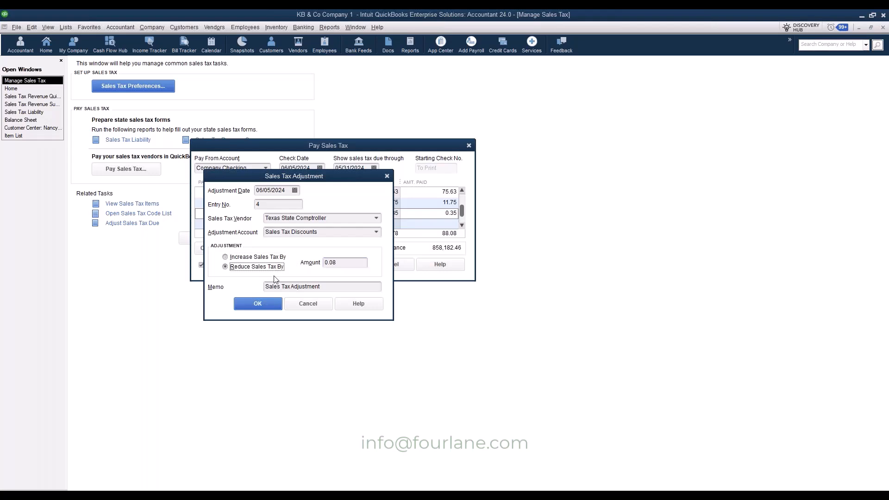
click(258, 304)
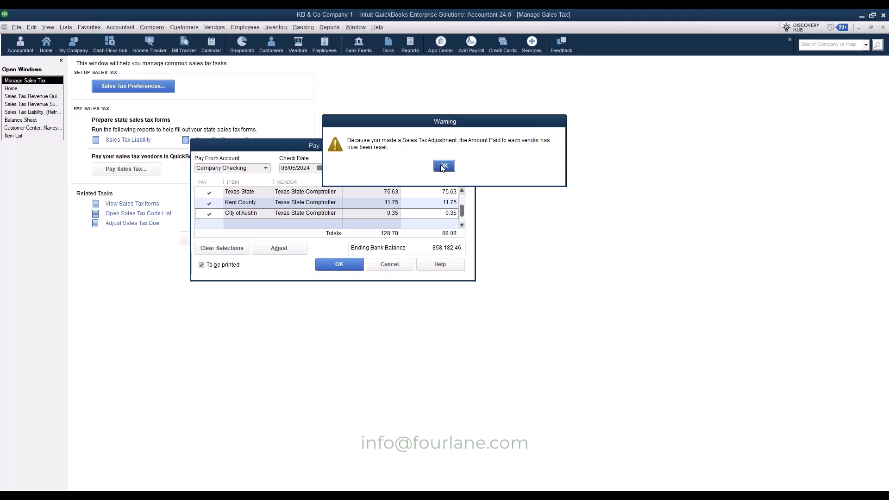
click(443, 167)
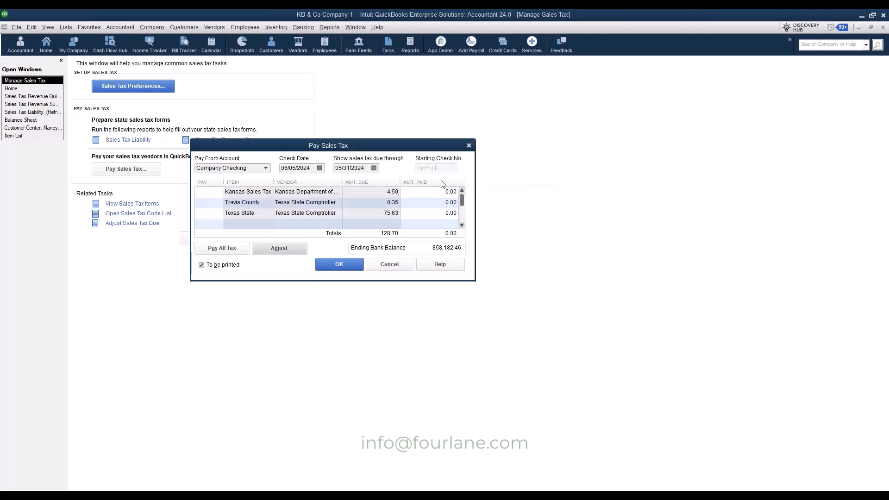
Select all four Texas State Comptroller taxes for payment again, along with the -0.08 adjustment
click(207, 203)
click(208, 214)
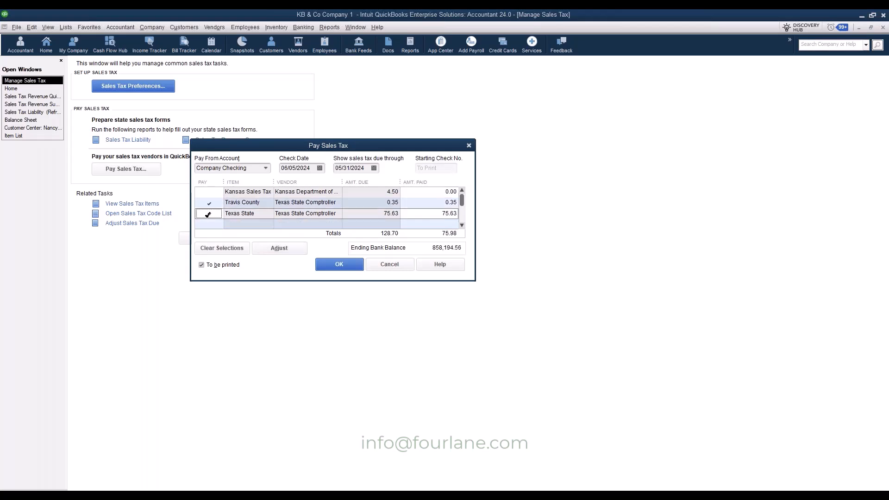
scroll(208, 215, down, 1)
click(209, 203)
click(211, 191)
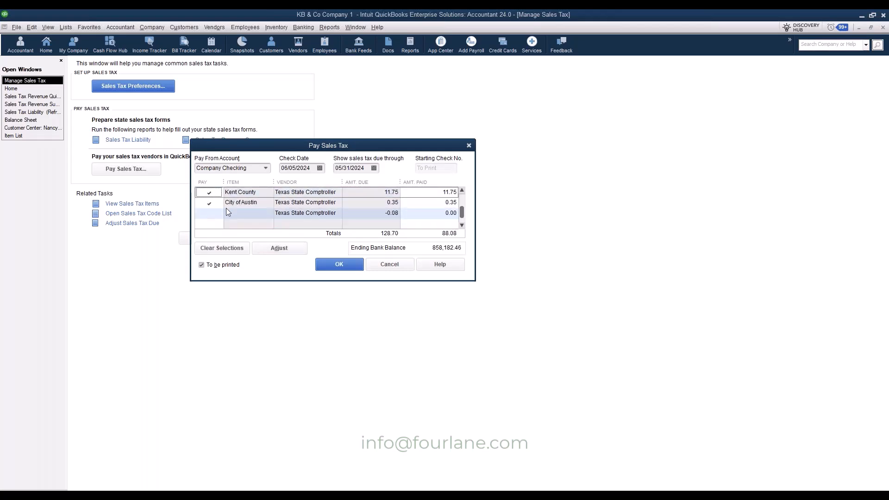
click(213, 214)
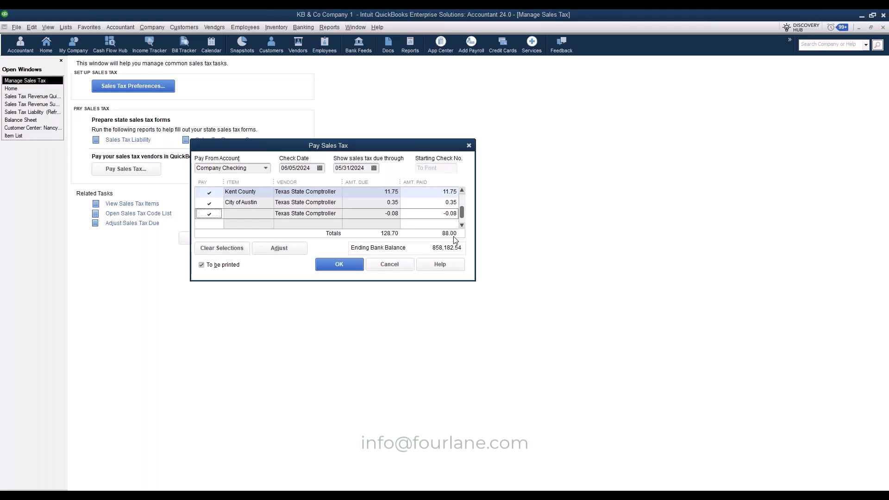
Exclude the tax check from printing, enter ONLINE as its check number, record the payment and close the sales tax manager
click(201, 265)
click(440, 168)
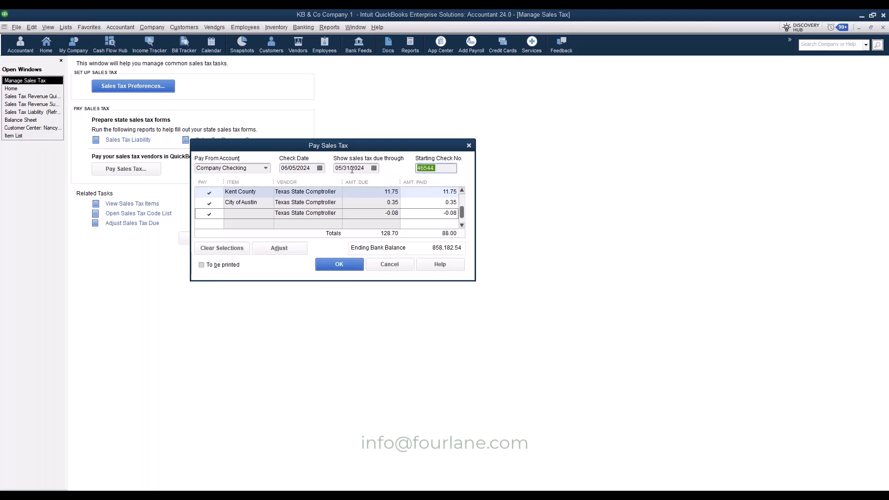
text(ACH)
key(BackSpace)
key(BackSpace)
key(BackSpace)
text(ONLINE)
click(335, 263)
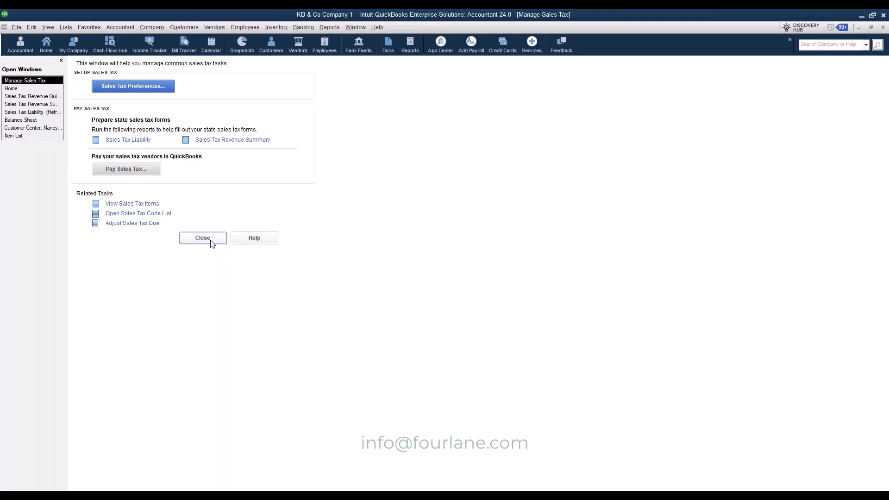
click(203, 238)
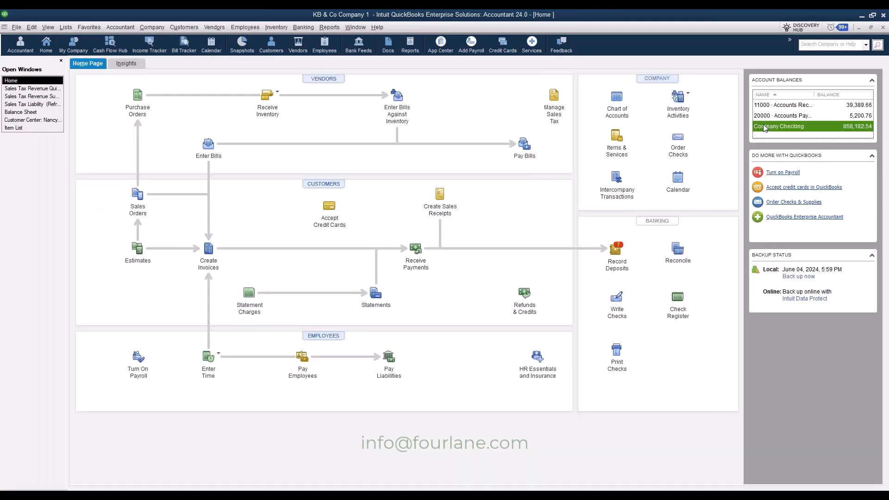
Open the 06/05/2024 Texas State Comptroller tax payment from the Company Checking register and review its sales tax breakdown
double_click(759, 139)
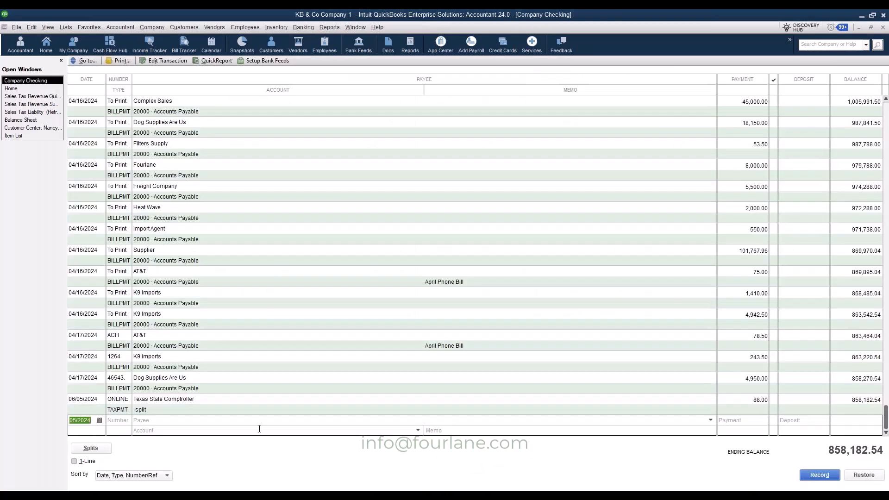
click(123, 408)
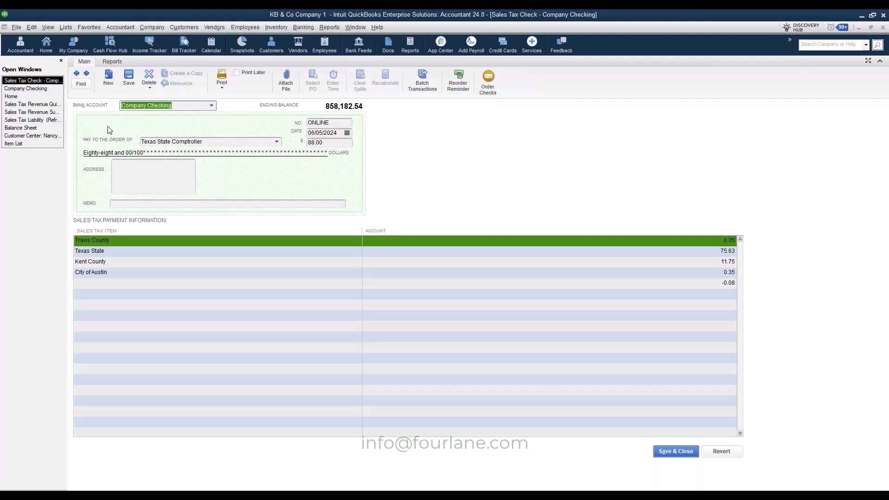
key(Escape)
View the Sales Tax Liability report for This Month, close it and return to the home page
click(35, 112)
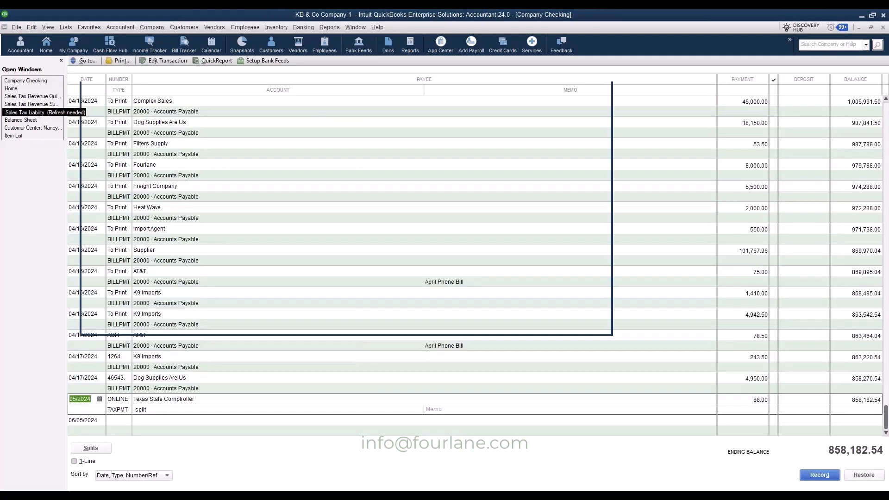
click(120, 79)
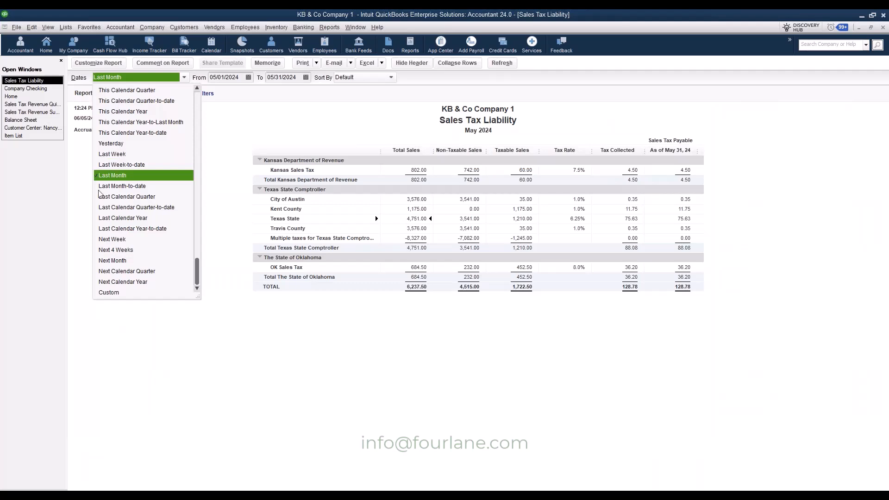
scroll(130, 119, up, 1)
click(128, 102)
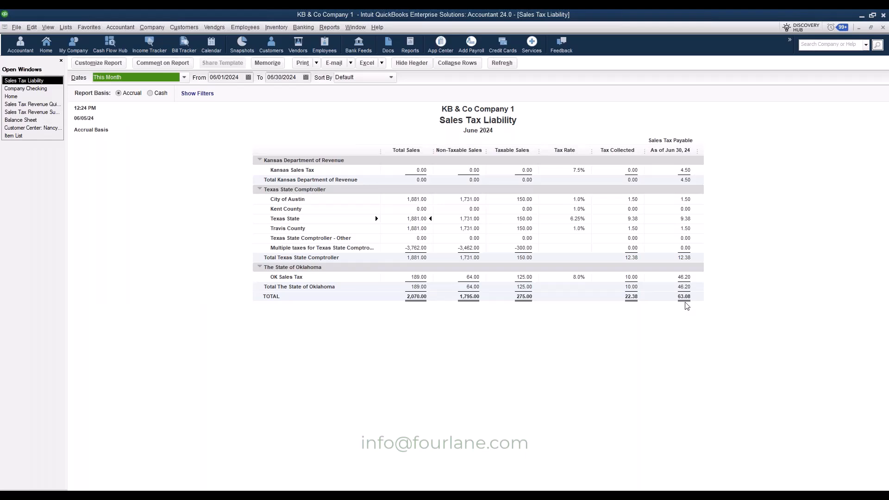
click(883, 27)
click(13, 89)
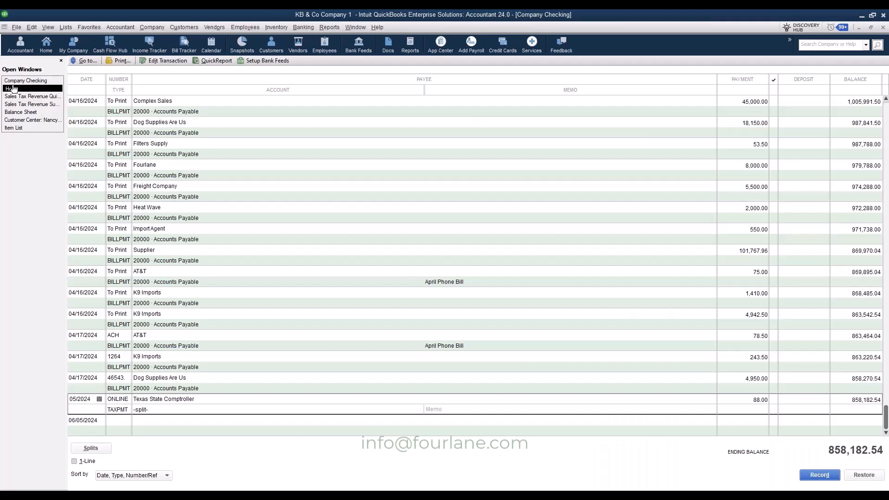